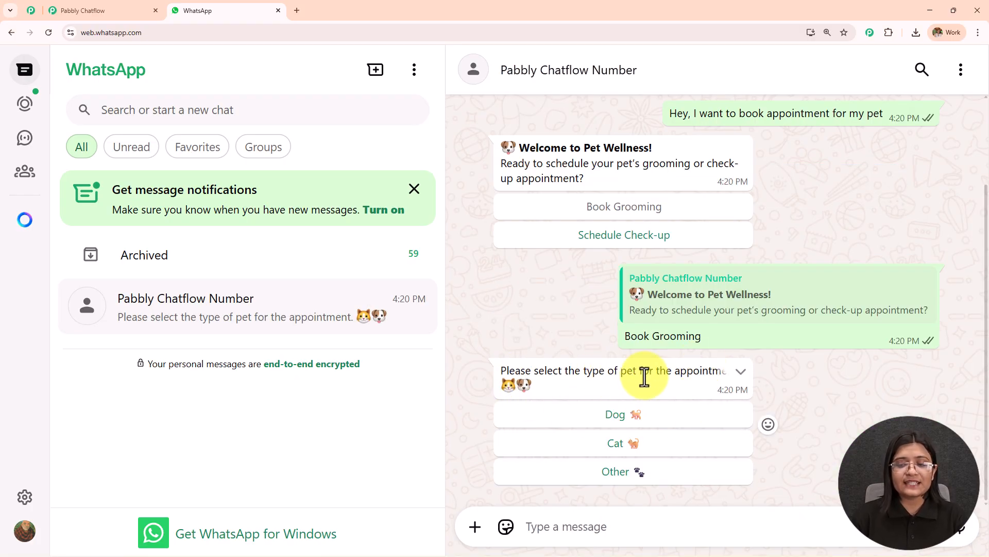
- Answer the grooming booking questions with Dog, Full Grooming and the appointment date 20/09/2025
left_click(638, 412)
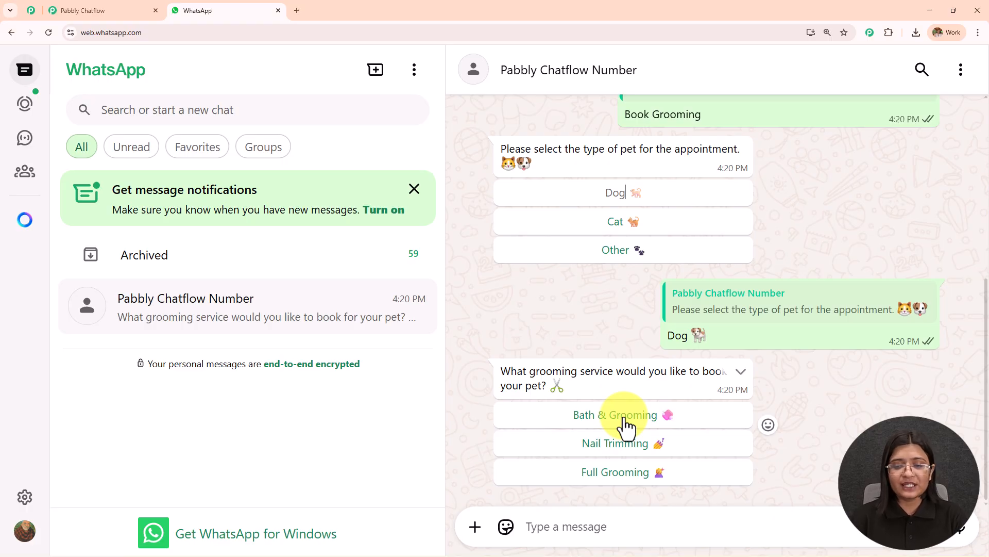
left_click(625, 471)
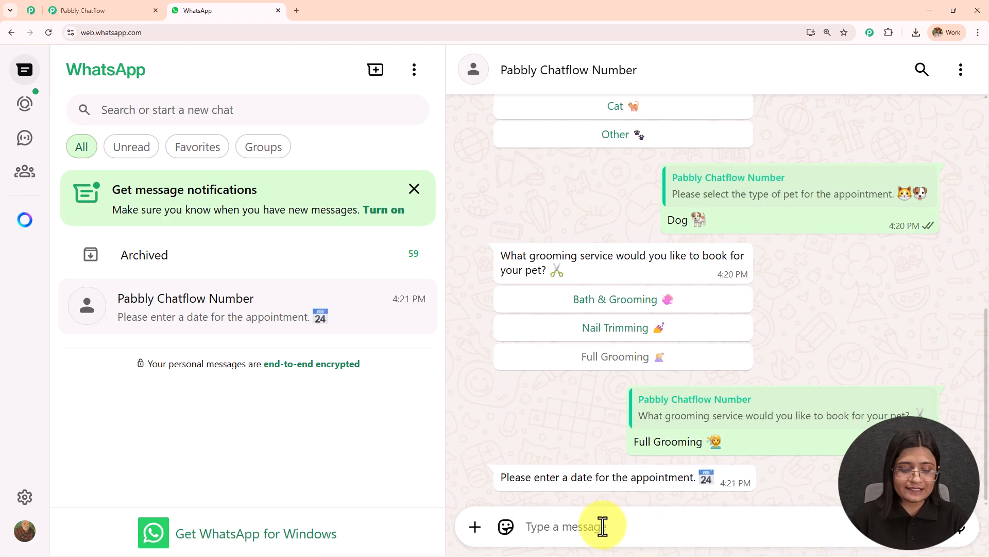
type("20/09/2025")
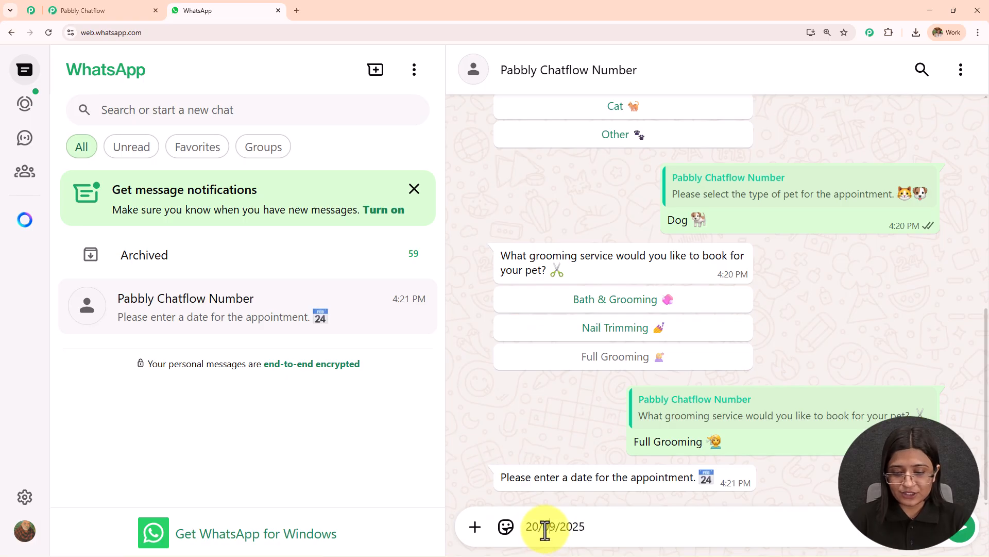
key("Return")
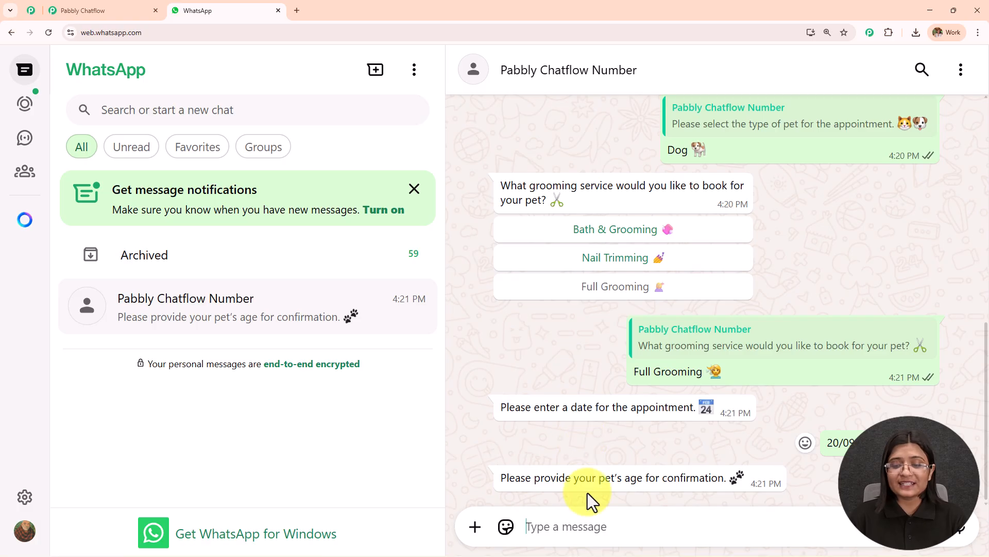
- Send 2 as the pet's age, and reply to the name question with the customer's first name
type("2")
key("Return")
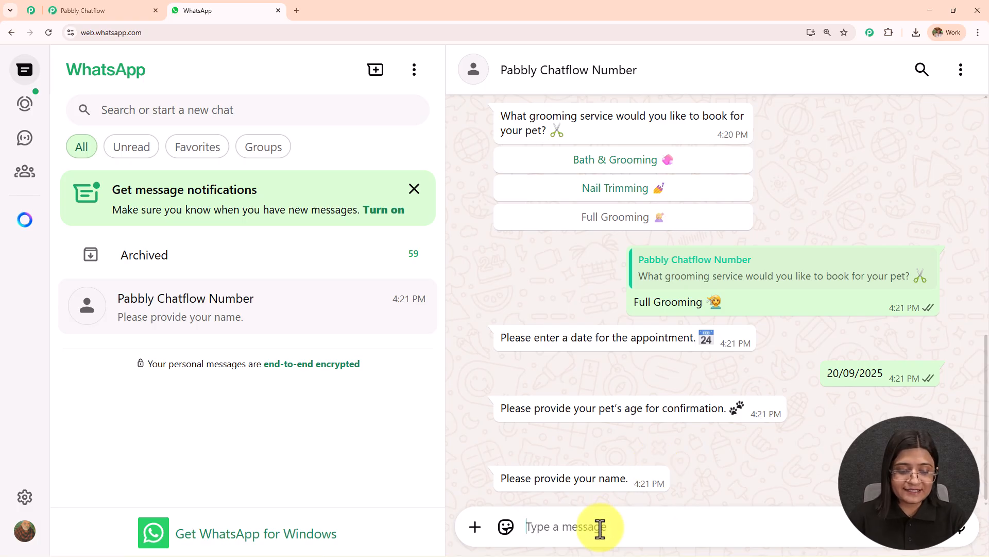
type("S")
key("ctrl+a")
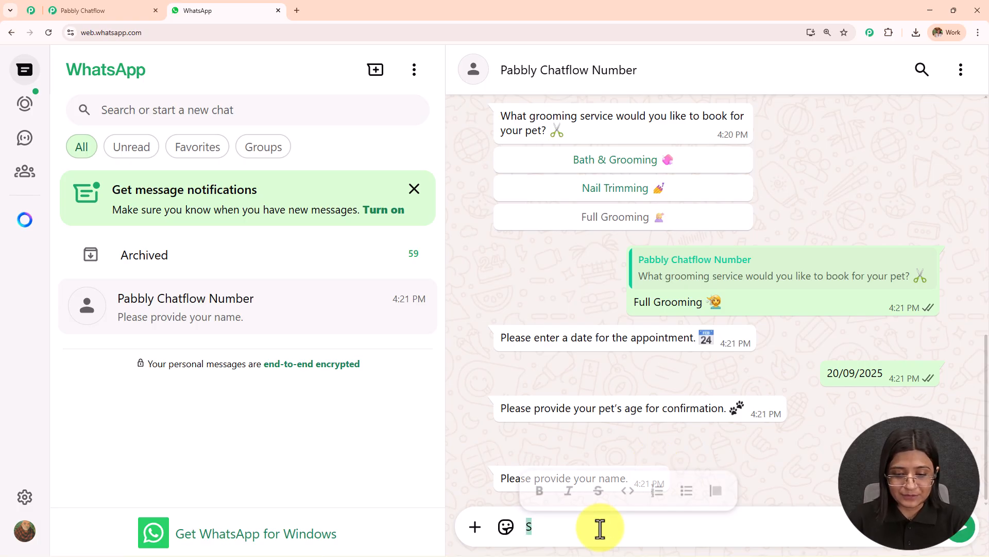
left_click(542, 521)
type("hubhmurti")
key("Return")
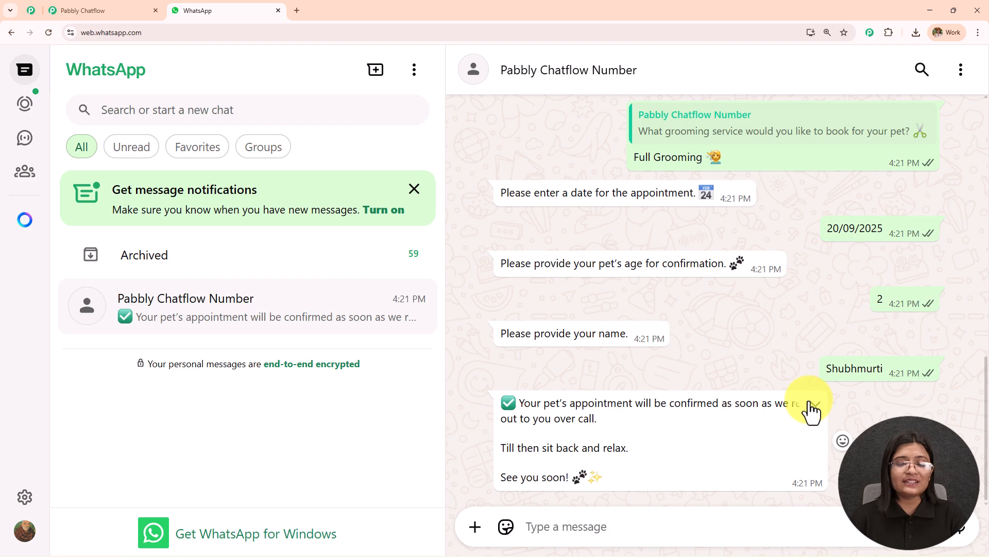
- Choose Schedule Check-up in the earlier Pet Wellness welcome message and select General Check-up as the check-up type
scroll(810, 409, "up", 10)
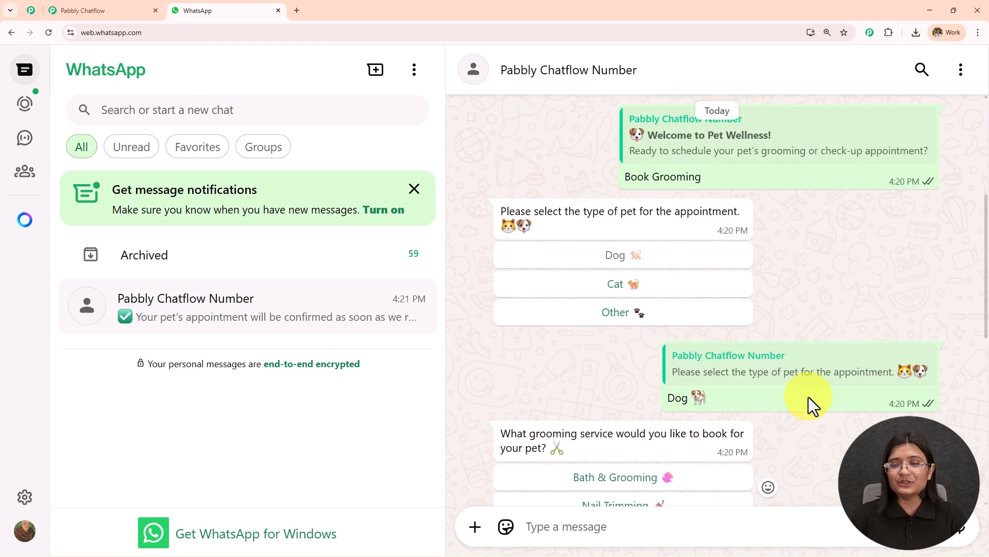
scroll(808, 397, "up", 5)
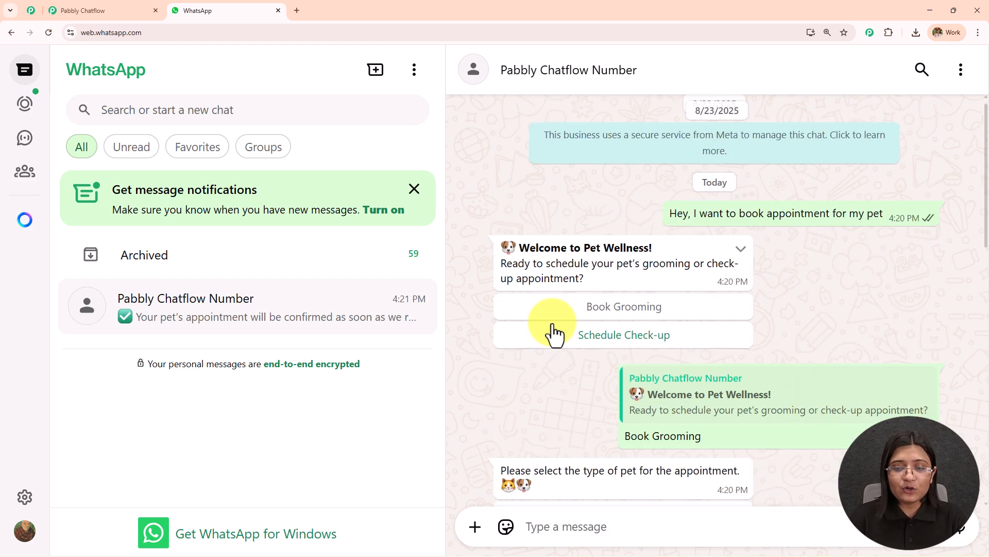
left_click(621, 342)
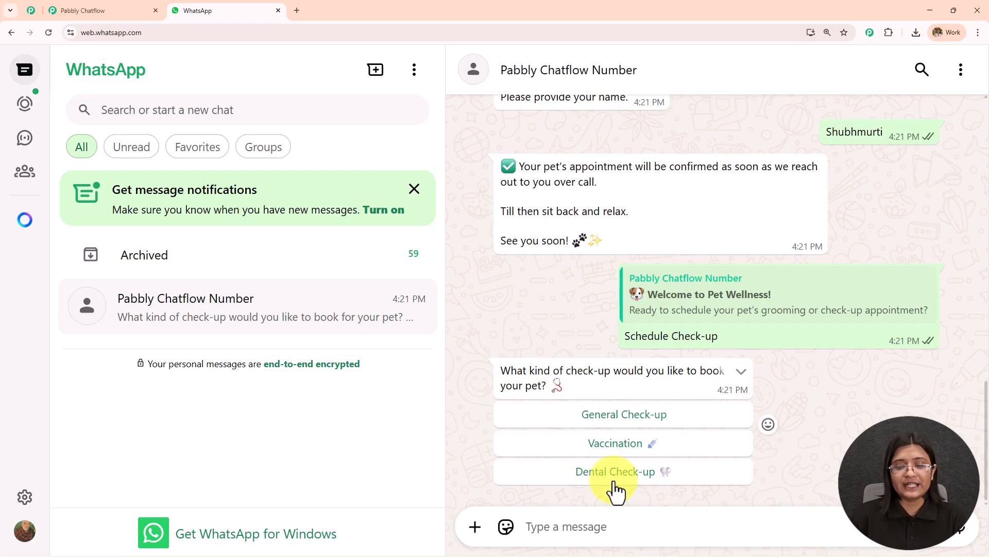
left_click(612, 417)
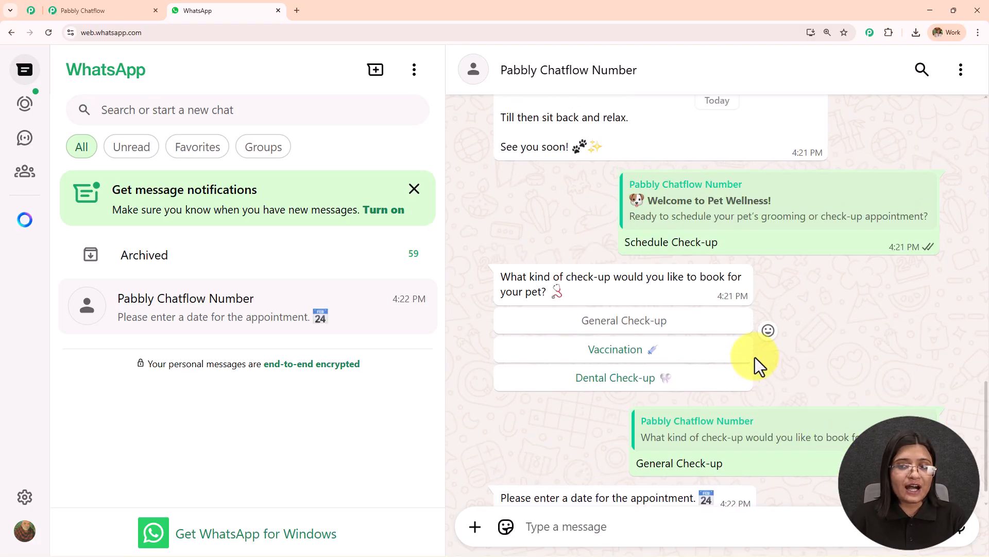
- Review the chatbot conversation from the welcome message through the grooming and check-up booking flows
scroll(755, 357, "up", 5)
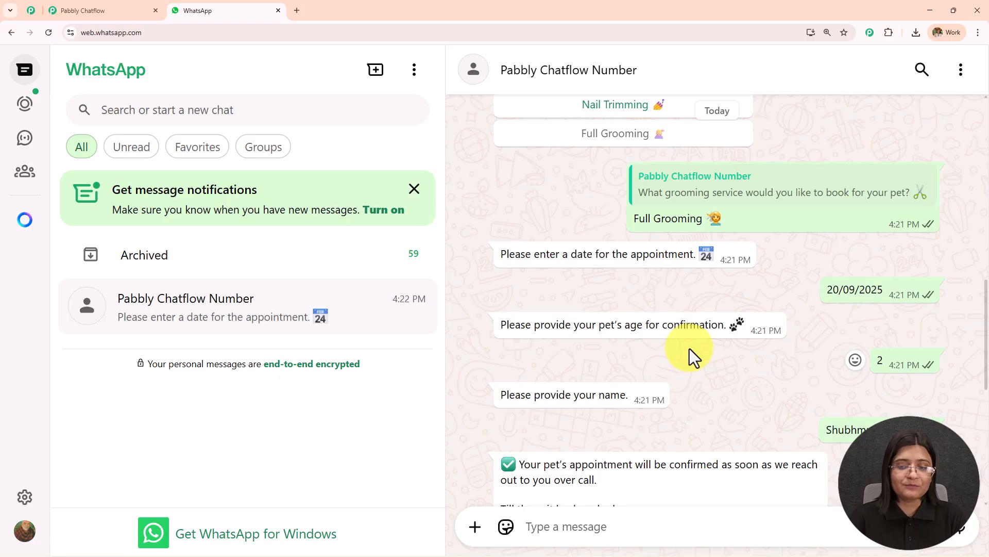
scroll(688, 348, "down", 4)
scroll(688, 348, "up", 5)
scroll(689, 350, "up", 10)
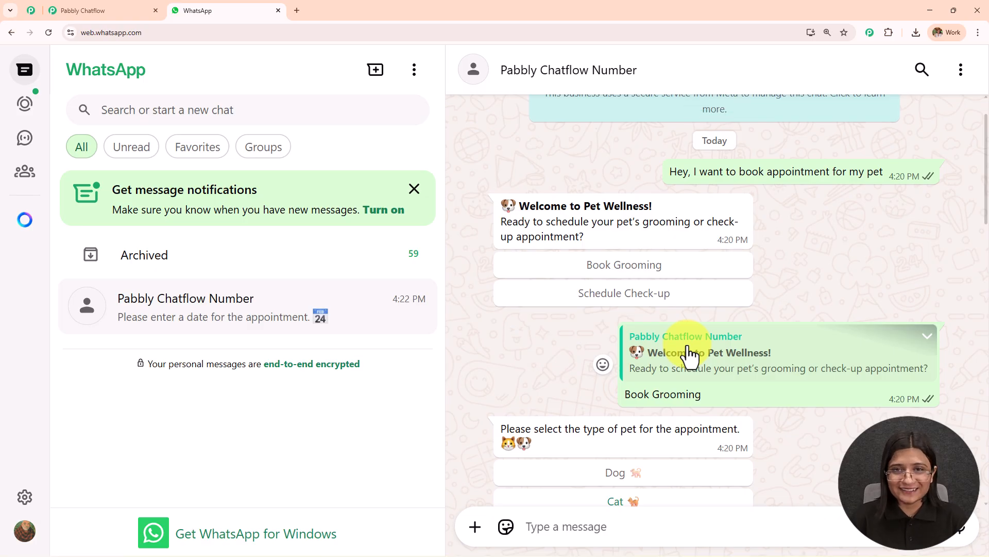
scroll(548, 229, "up", 1)
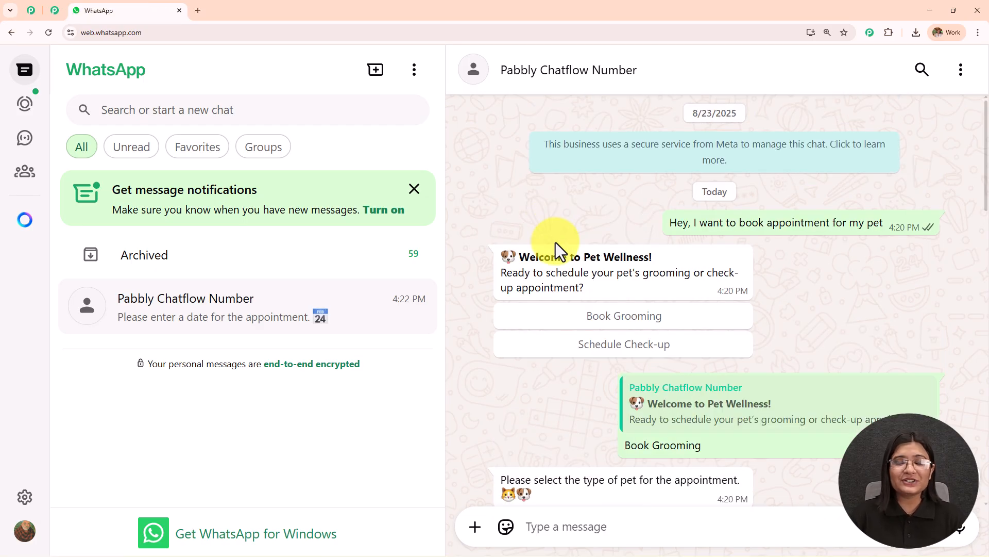
scroll(555, 242, "down", 4)
scroll(556, 242, "down", 4)
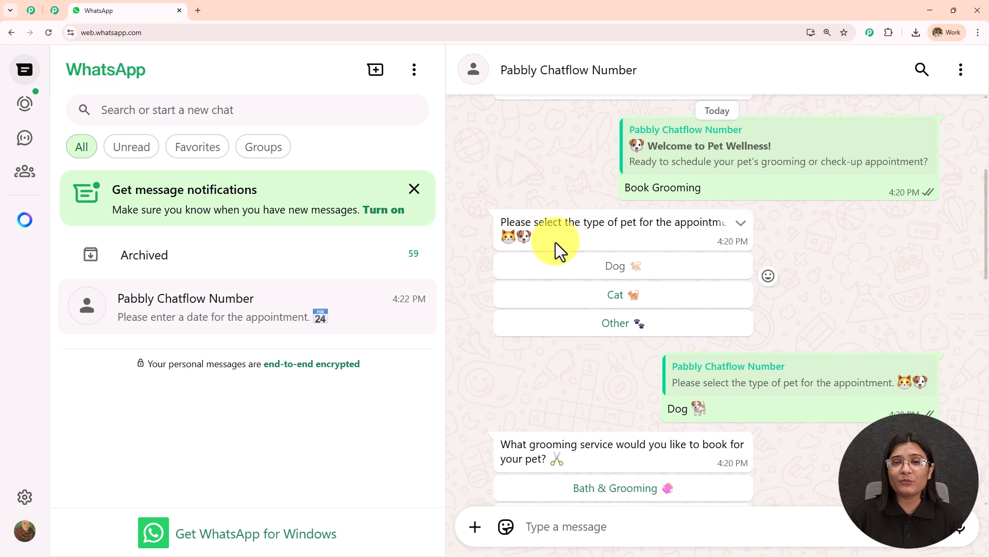
scroll(556, 246, "down", 6)
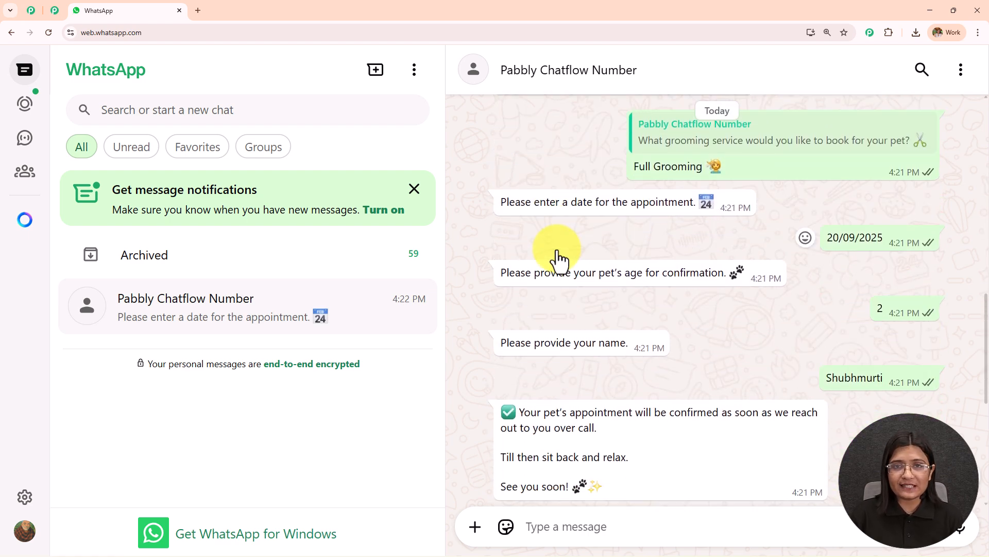
scroll(558, 252, "down", 6)
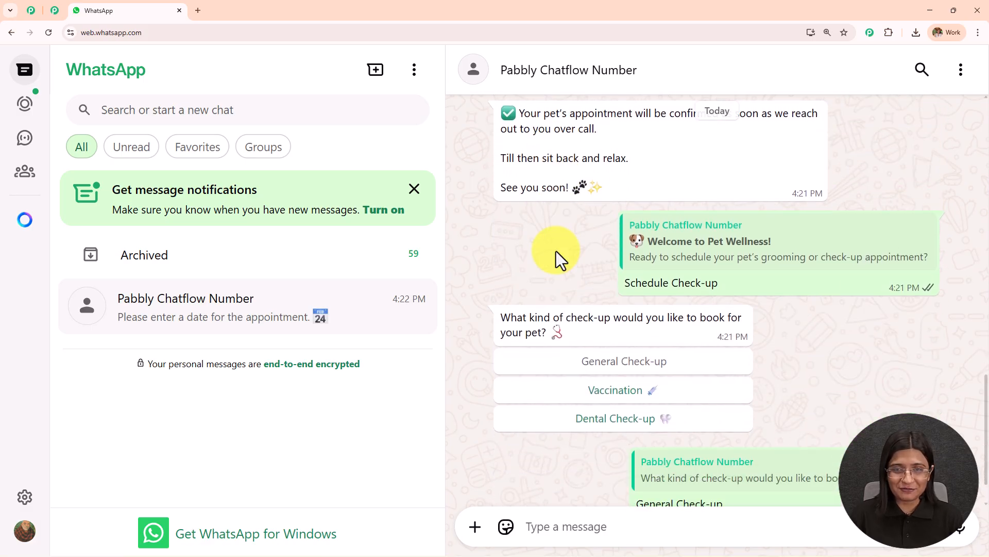
left_click(198, 11)
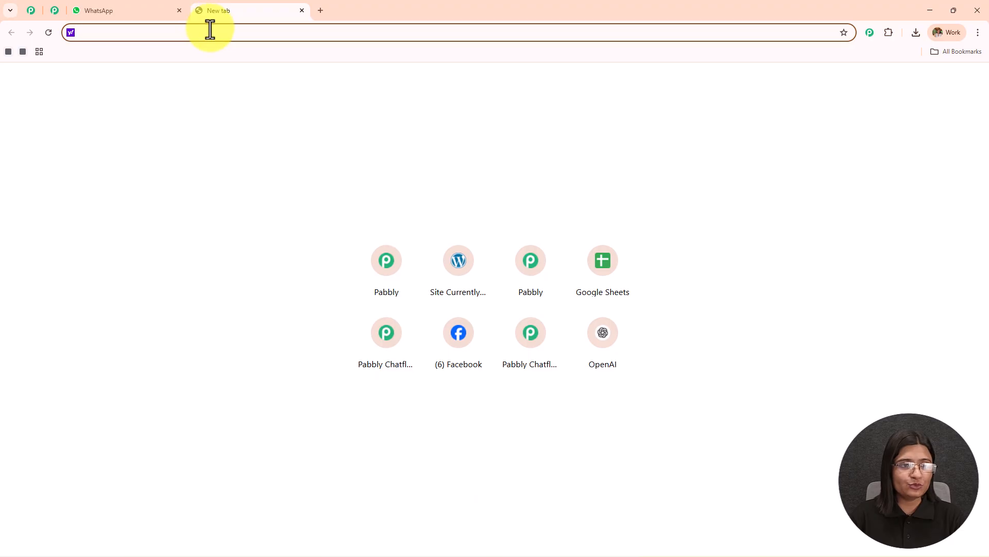
type("www.pabbly.com/chatflow")
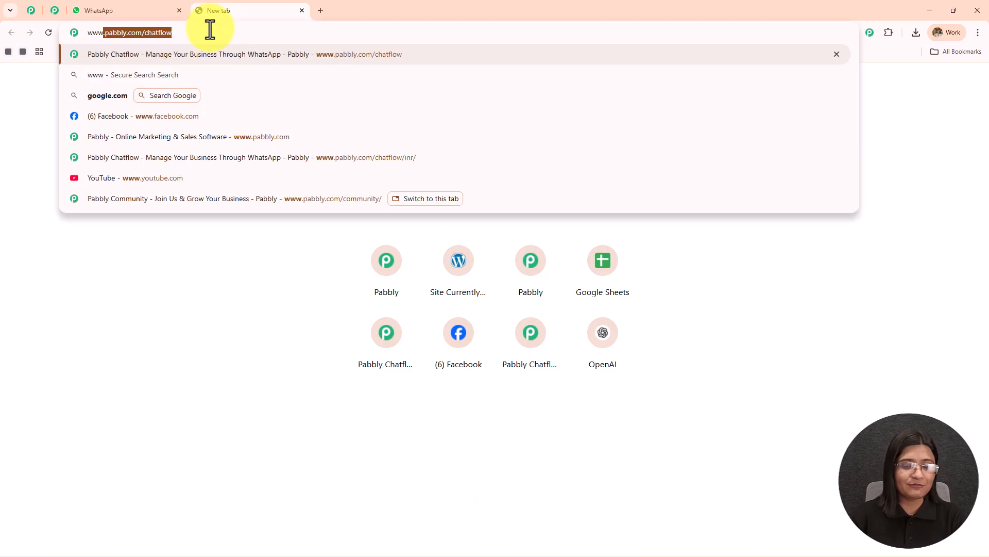
key("Return")
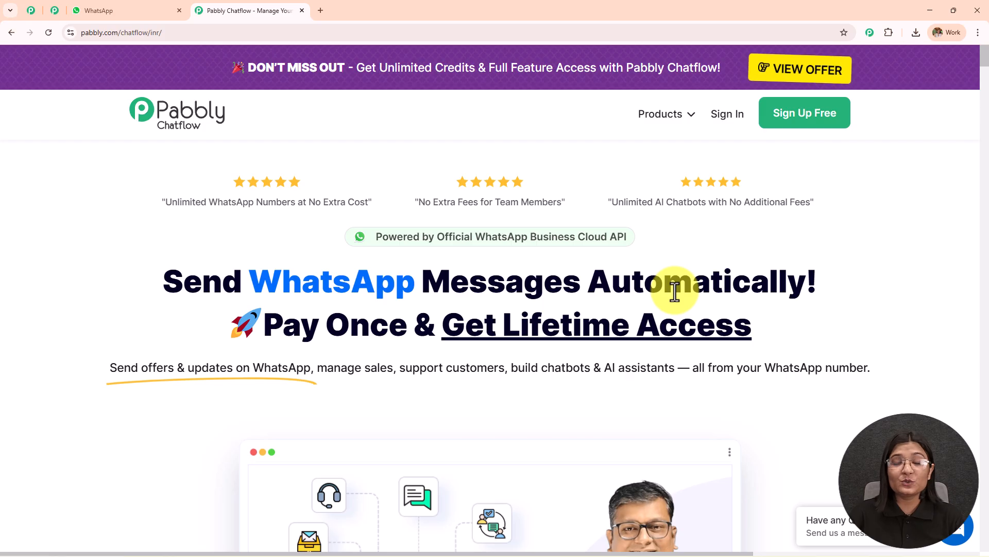
- Look through the Pabbly Community page, including its community videos, customer reviews, team section and footer links
left_click(53, 12)
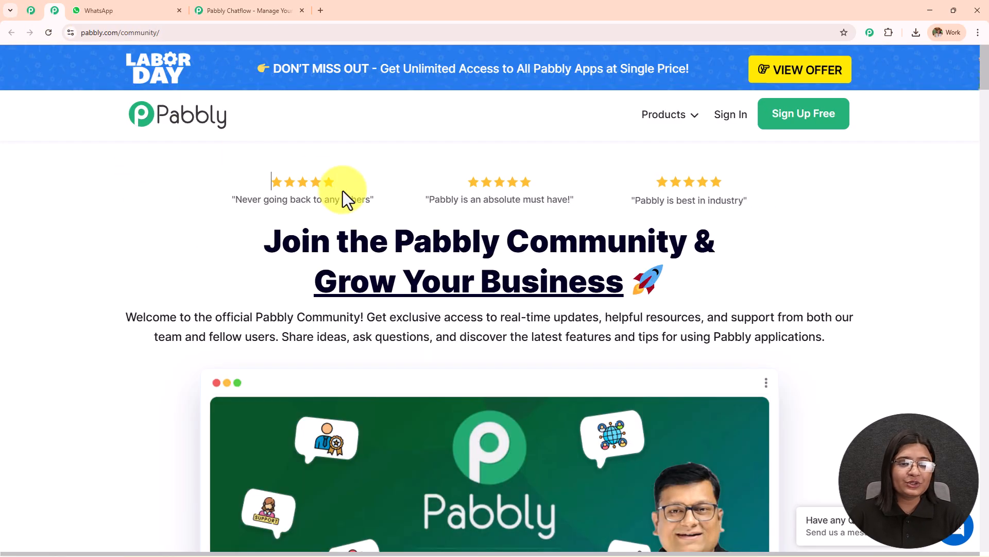
scroll(403, 214, "down", 12)
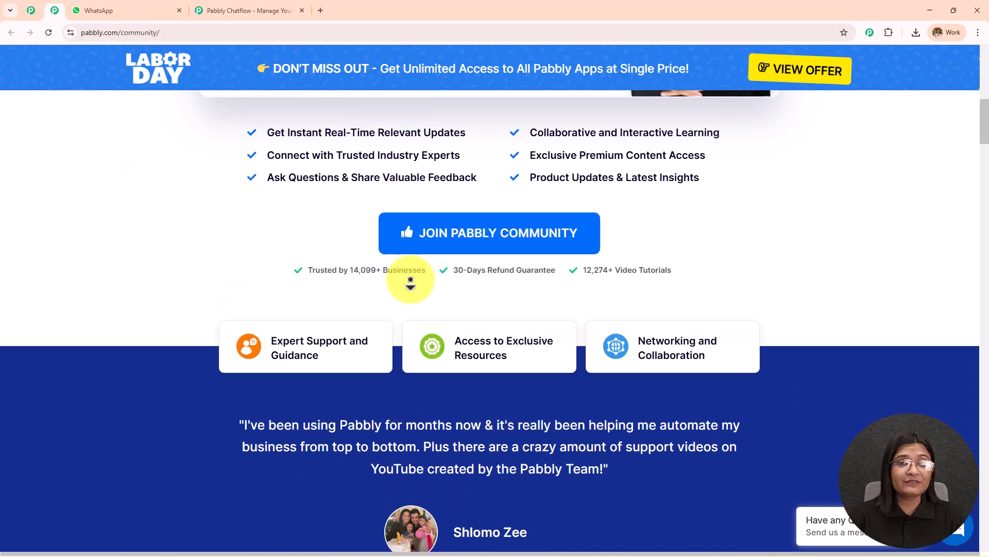
scroll(411, 283, "down", 15)
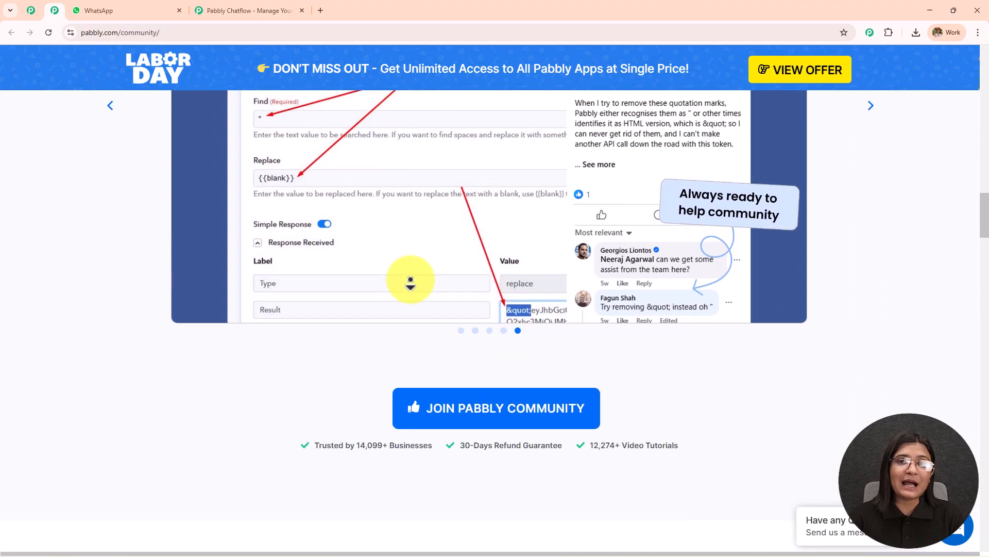
scroll(411, 283, "down", 15)
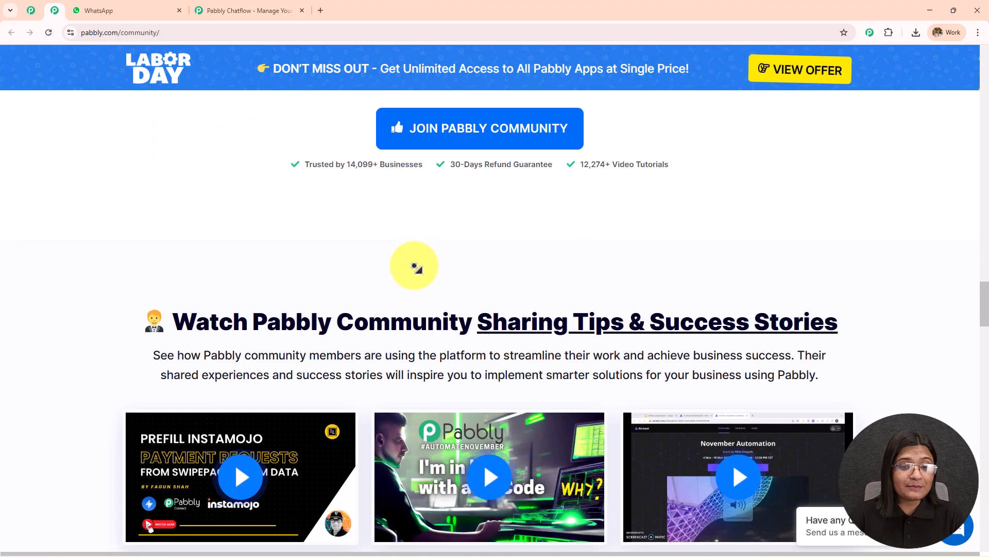
scroll(417, 267, "down", 12)
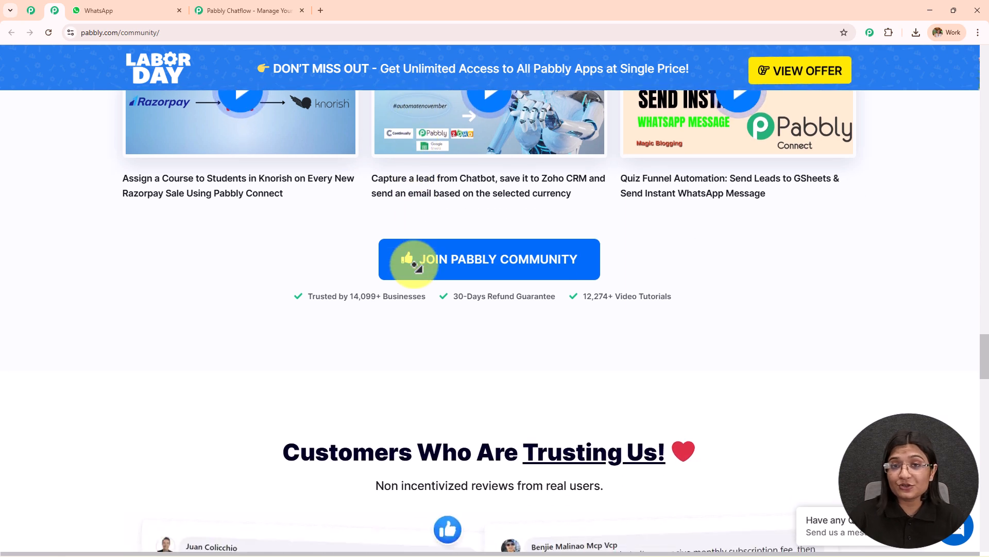
scroll(416, 266, "down", 12)
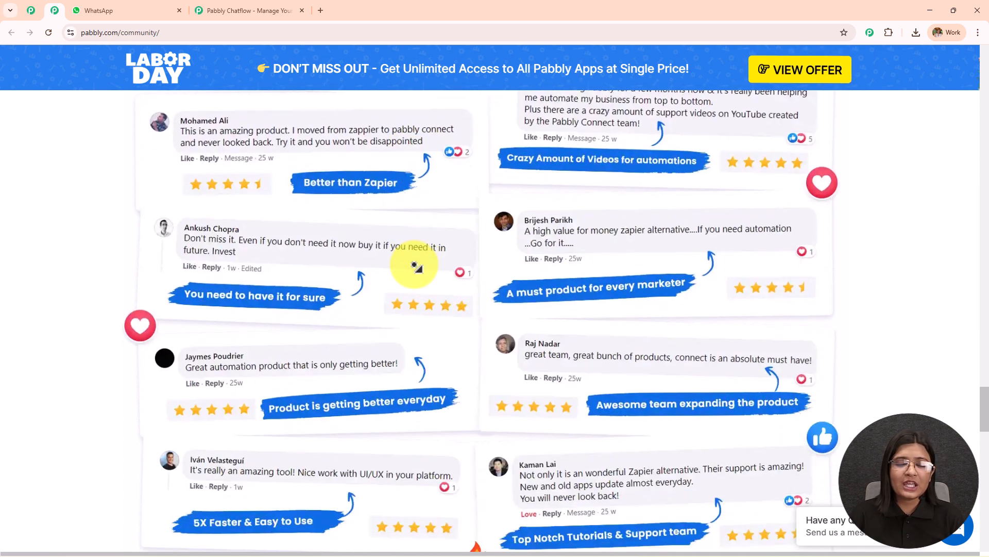
scroll(415, 265, "down", 10)
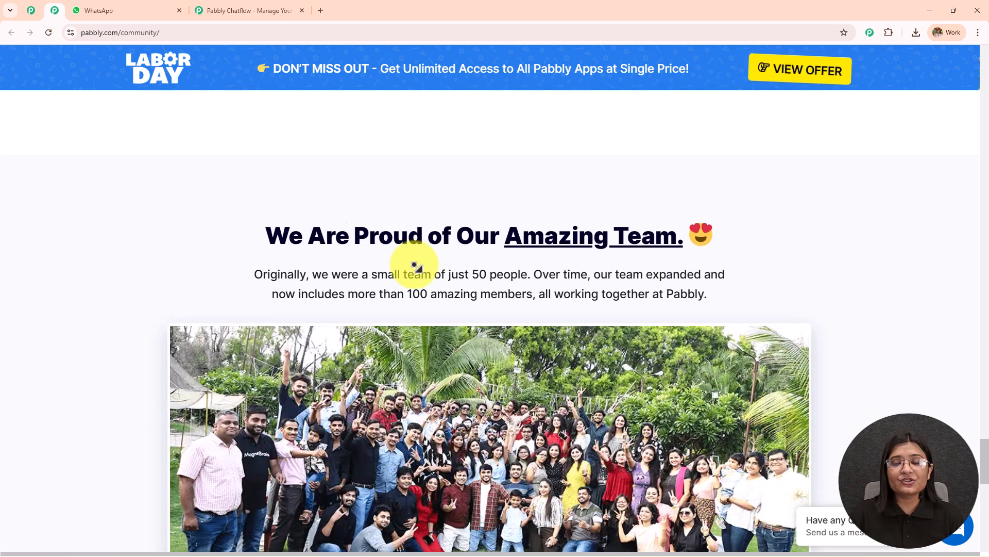
scroll(417, 265, "down", 12)
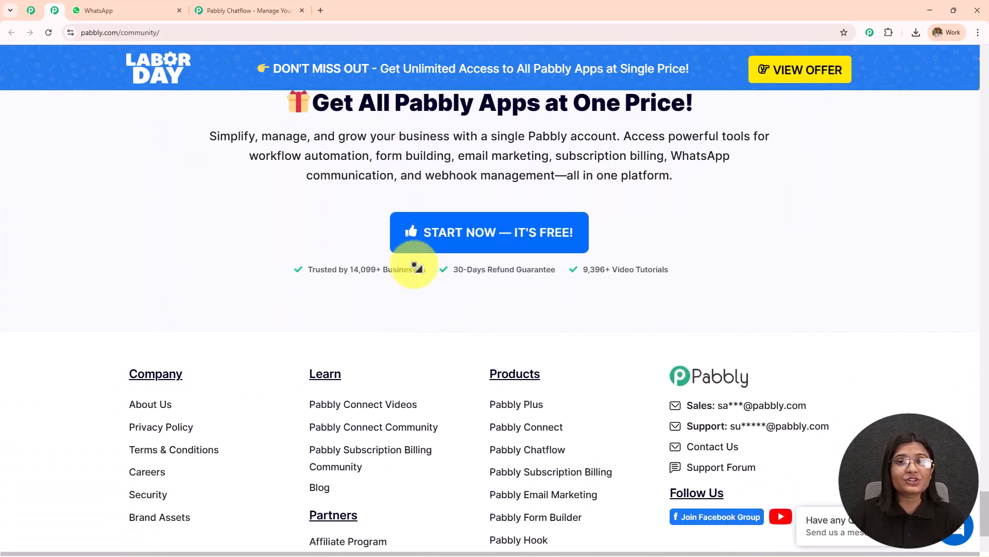
scroll(416, 265, "down", 1)
scroll(415, 265, "up", 20)
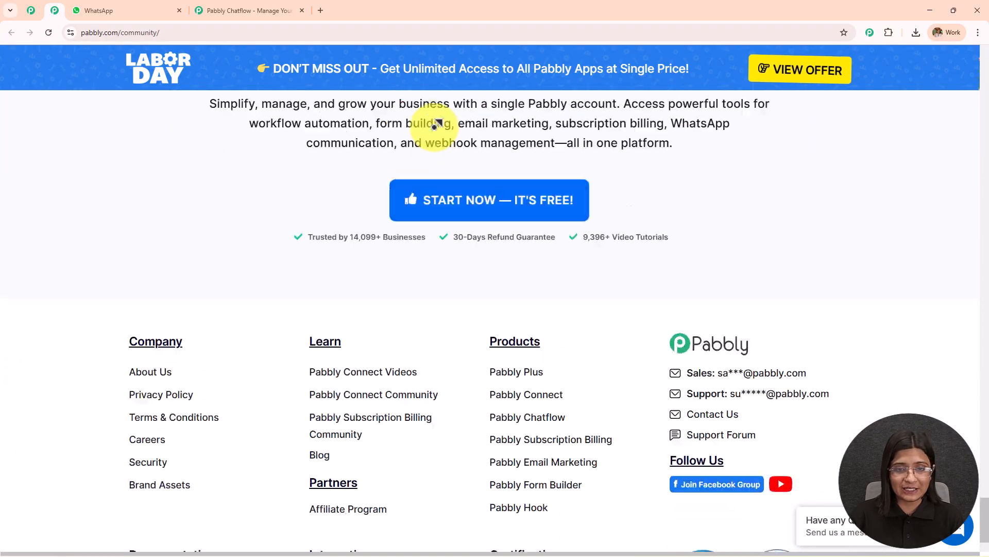
scroll(435, 126, "up", 20)
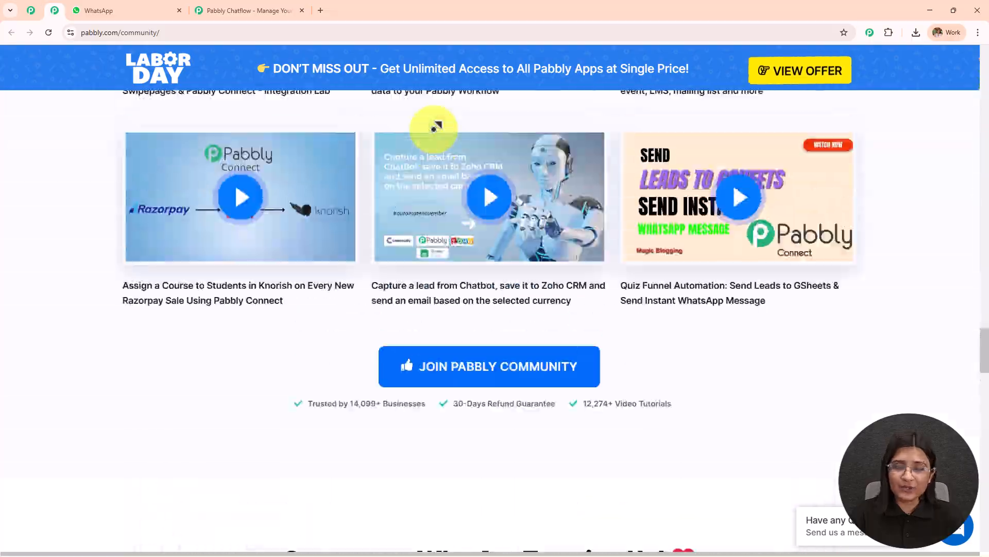
scroll(436, 125, "up", 20)
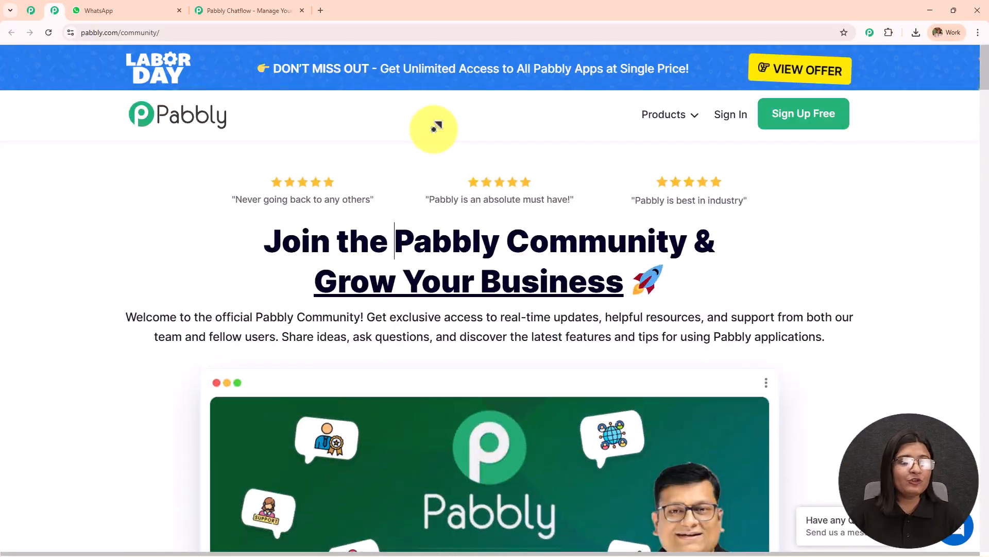
- Sign in to Pabbly from the Chatflow landing page and highlight Pabbly Chatflow in the list of all apps
left_click(259, 9)
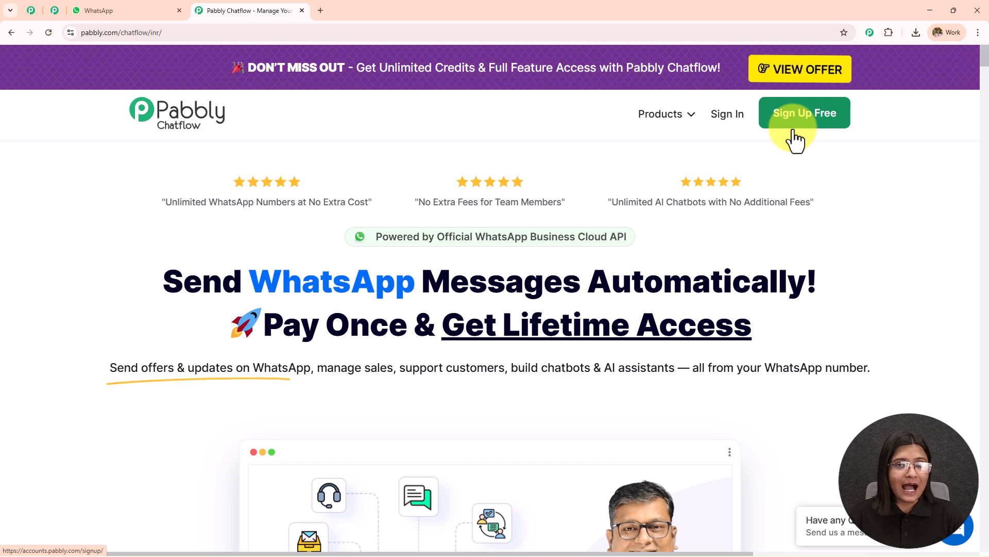
left_click(726, 120)
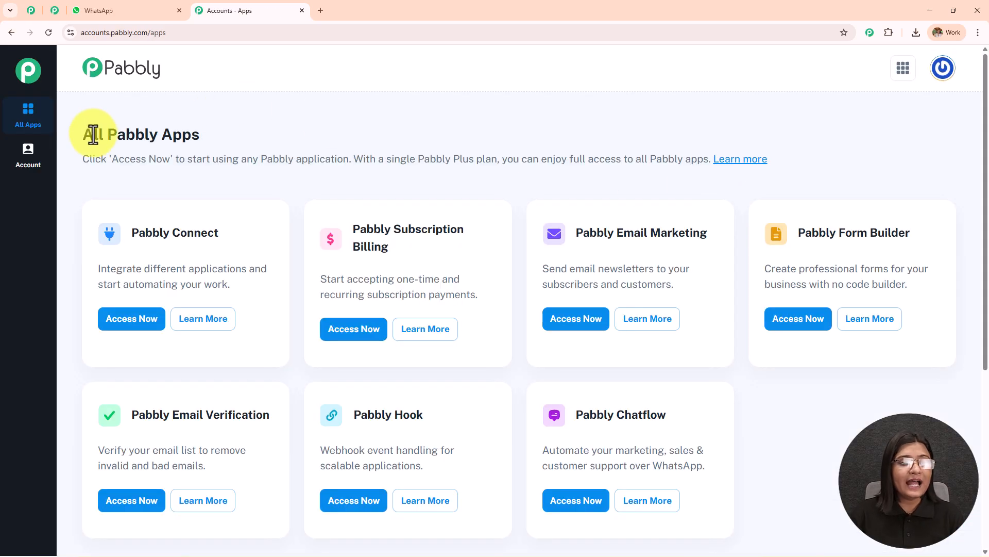
left_click_drag(82, 140, 271, 133)
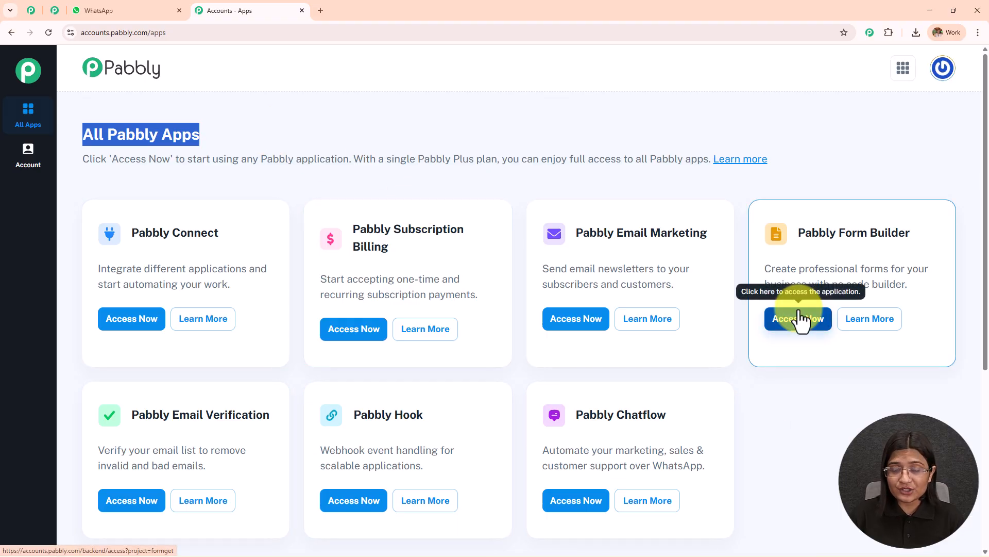
left_click_drag(575, 416, 658, 416)
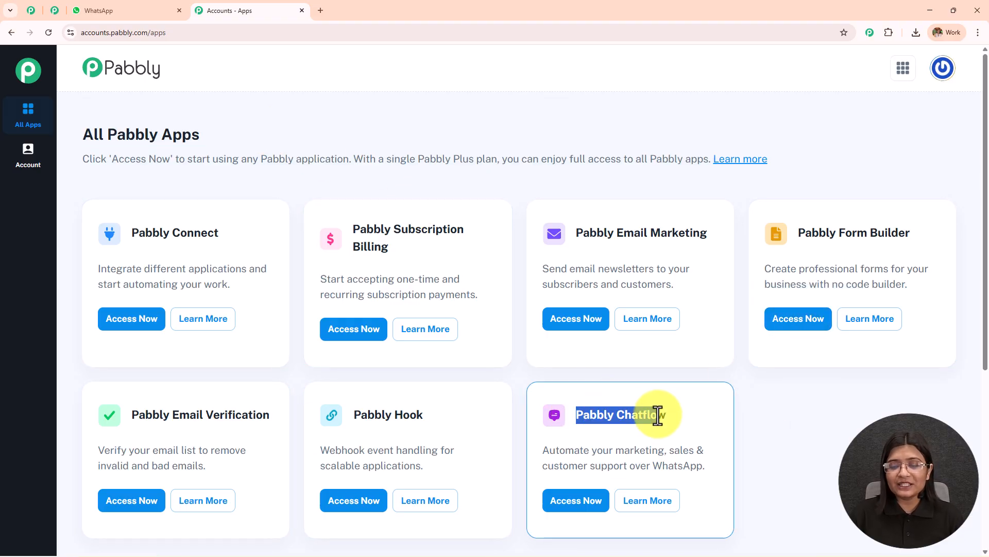
- Access Pabbly Chatflow and view its dashboard along with the options for adding a WhatsApp number
left_click(593, 511)
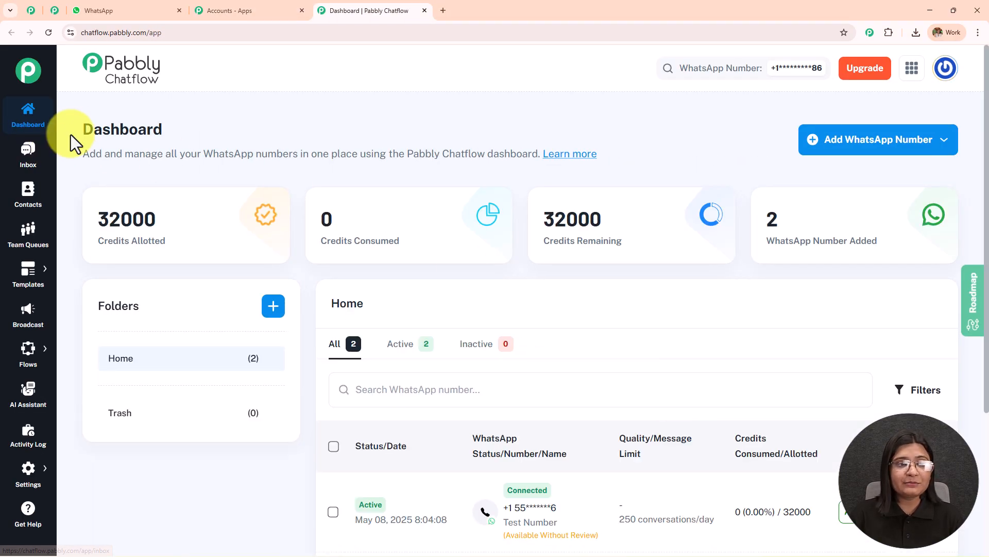
double_click(150, 130)
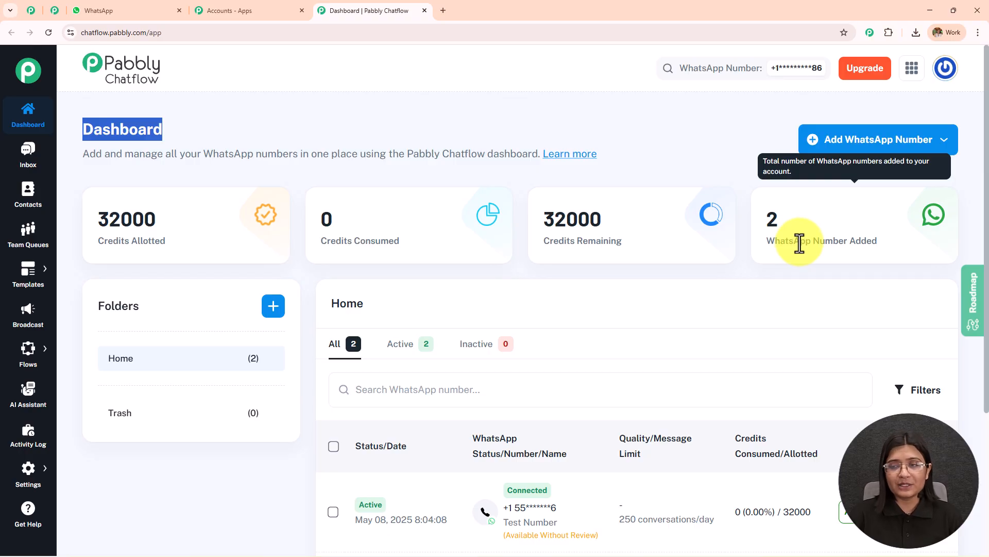
left_click(845, 155)
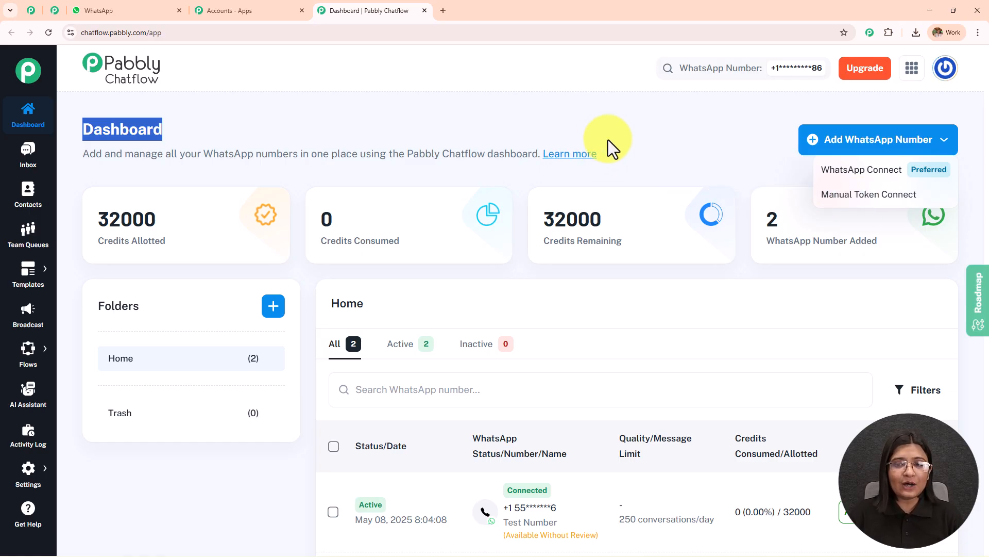
left_click(645, 130)
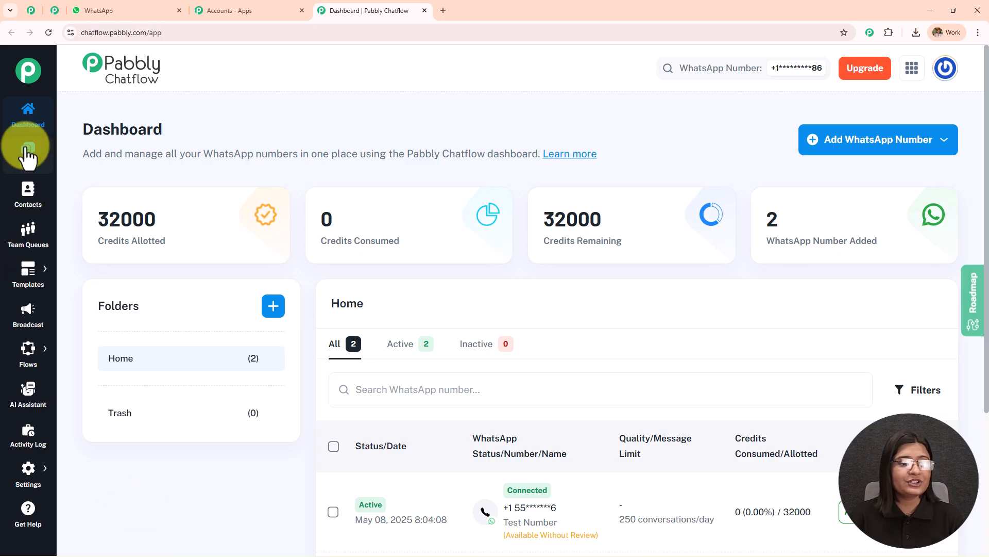
- Go to the Flow Builder and add a new flow
mouse_move(36, 350)
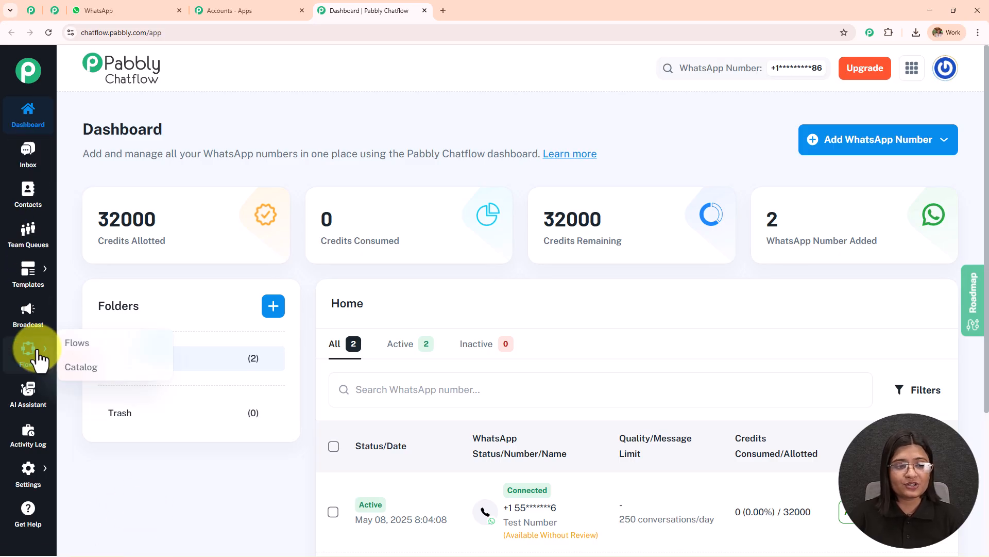
left_click(77, 343)
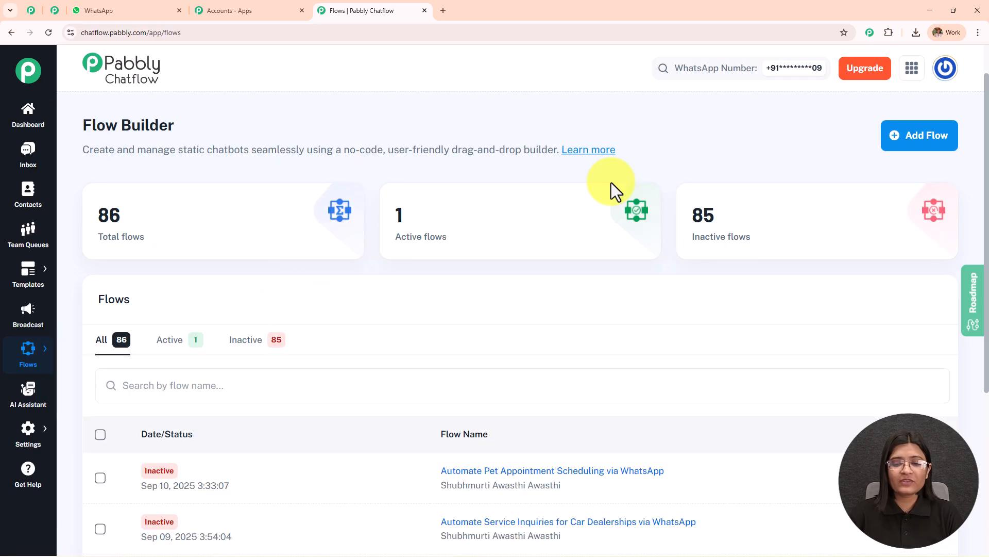
left_click_drag(80, 125, 226, 129)
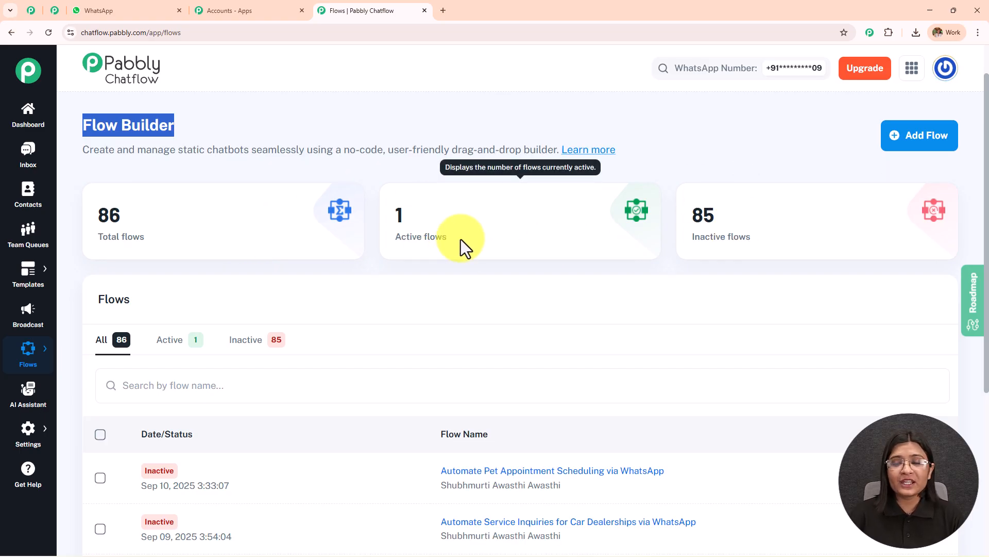
left_click(912, 156)
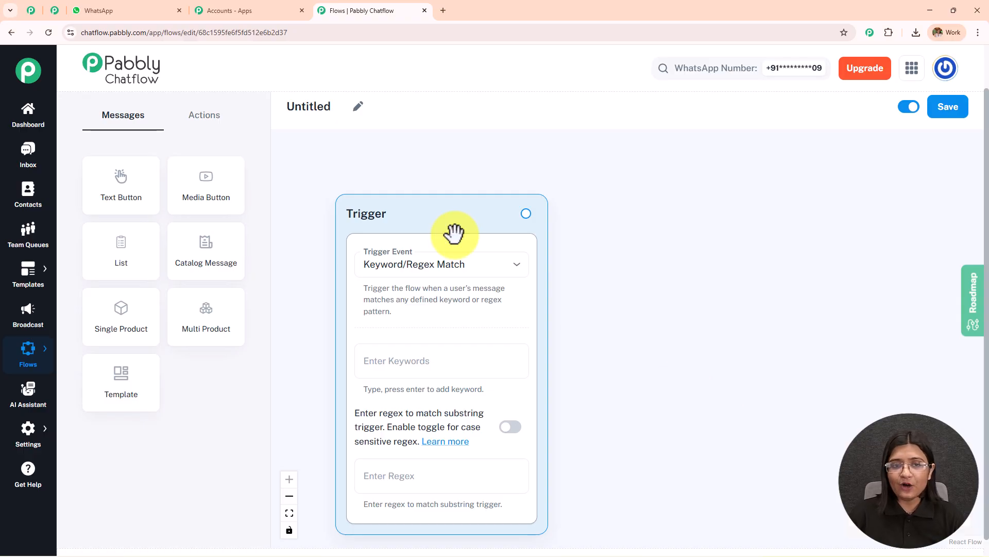
- Rename the untitled flow as "Automate Pet Appointment Scheduling via WhatsApp"
left_click(357, 107)
key("ctrl+a")
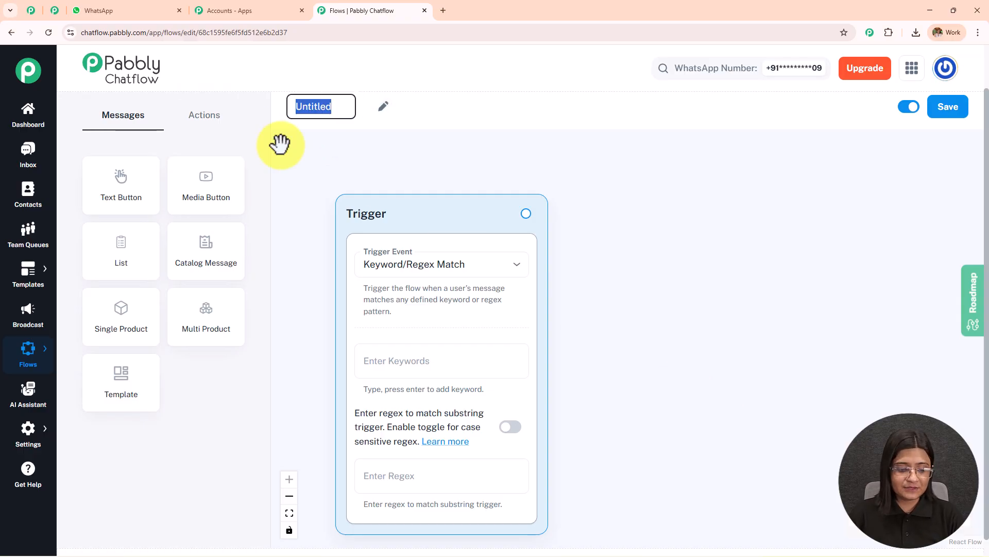
type("Automate Pet Appointment Scheduling via WhatsApp")
left_click_drag(539, 106, 273, 116)
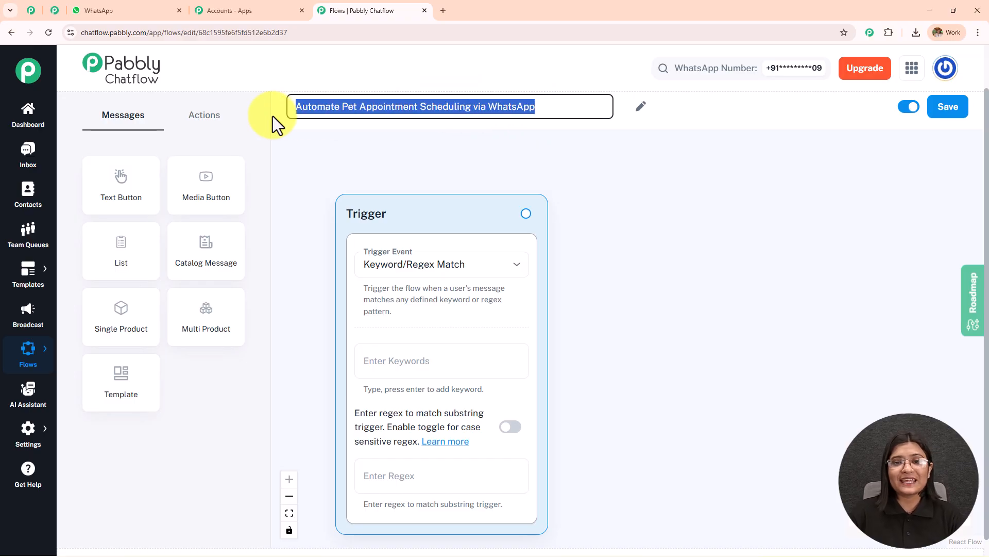
left_click(645, 184)
- Review the available trigger events and choose Keyword/Regex Match for the flow's trigger
left_click_drag(442, 213, 438, 178)
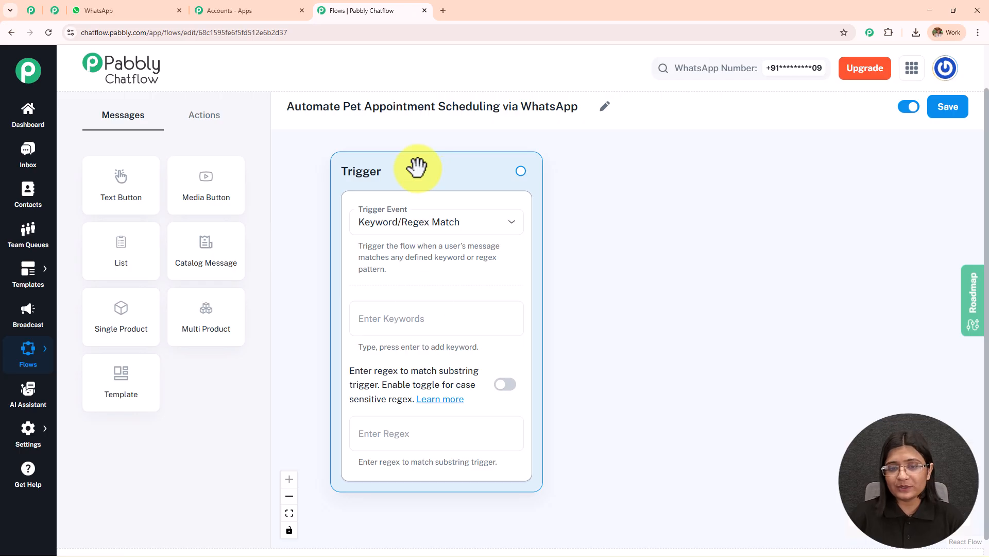
left_click(467, 229)
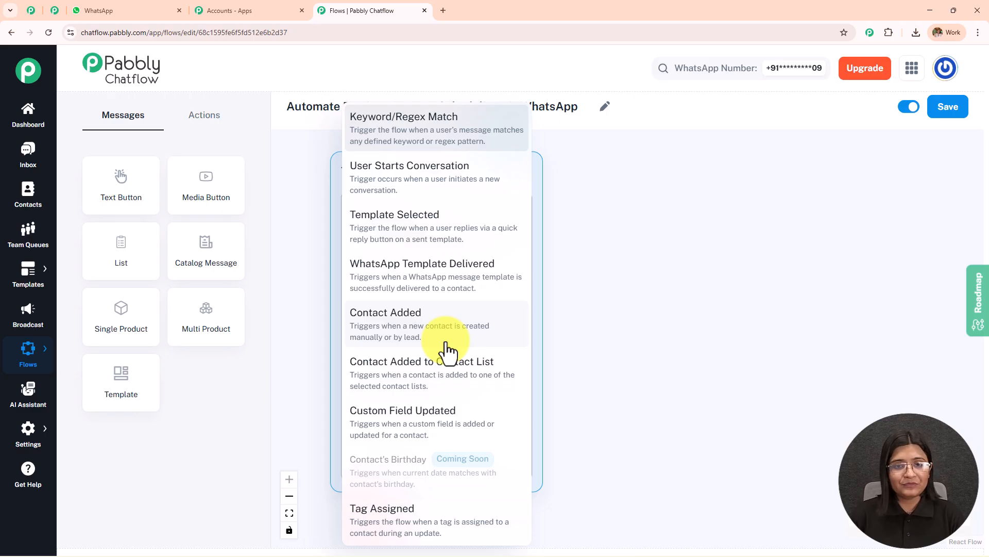
left_click(395, 138)
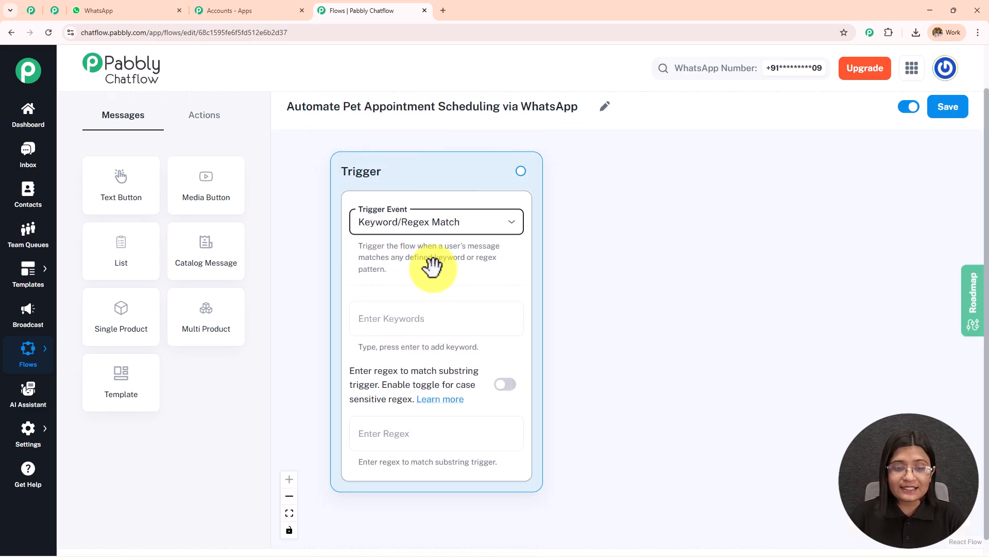
- Add "pet", "appointment" and "grooming" as the trigger's keywords
left_click(440, 317)
type("pet")
key("Return")
key("BackSpace")
type("pet")
key("Return")
type("appointment")
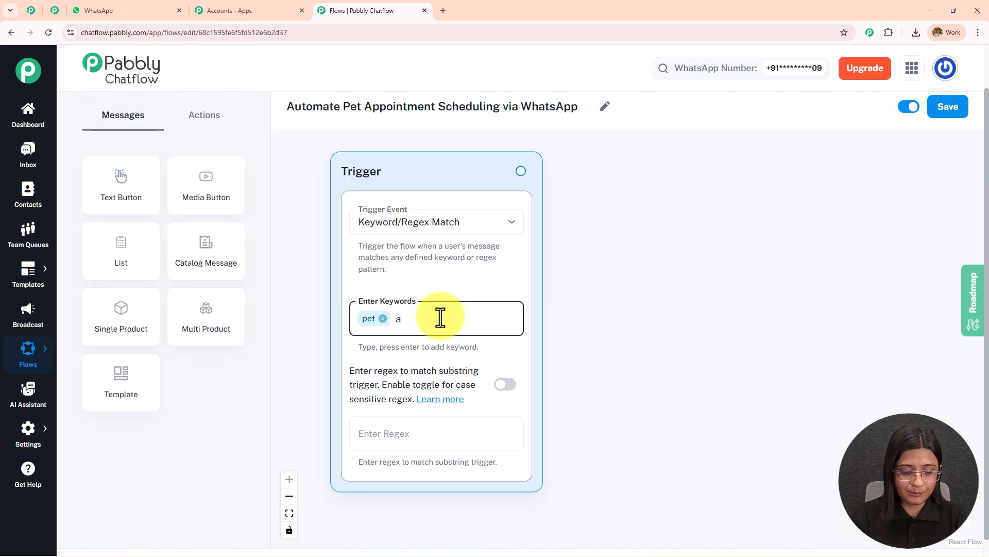
key("Return")
type("grooming")
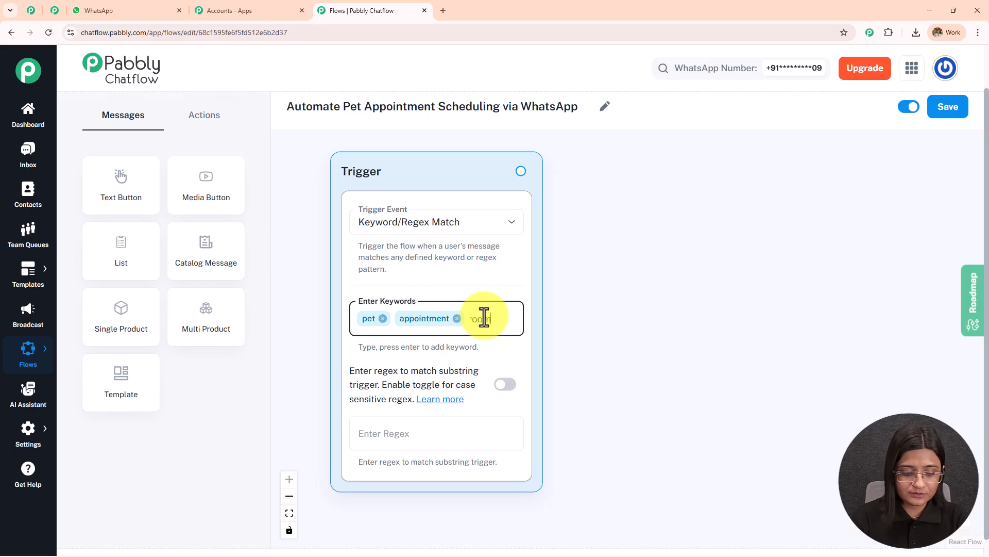
key("Return")
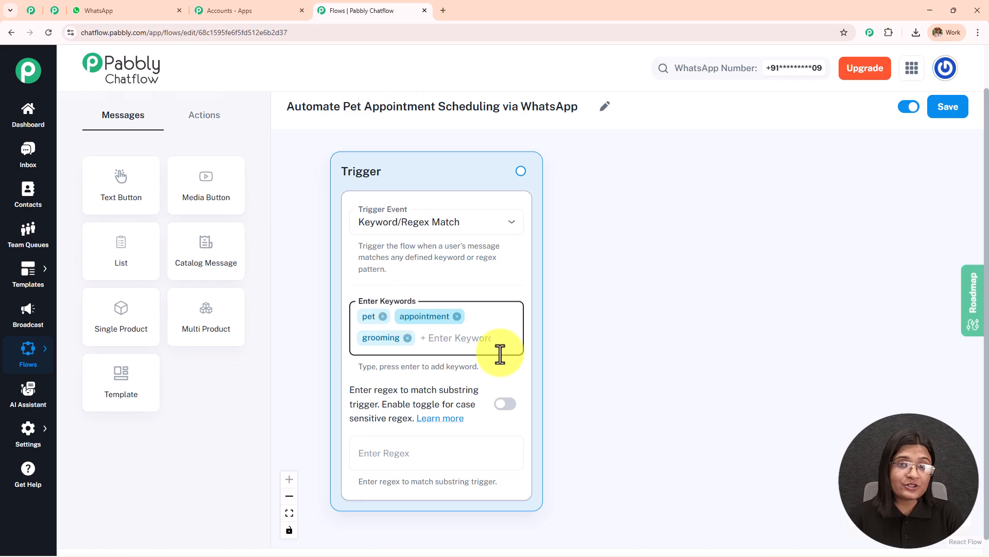
- Set the trigger's regex to [\s\S]+
left_click_drag(570, 376, 592, 249)
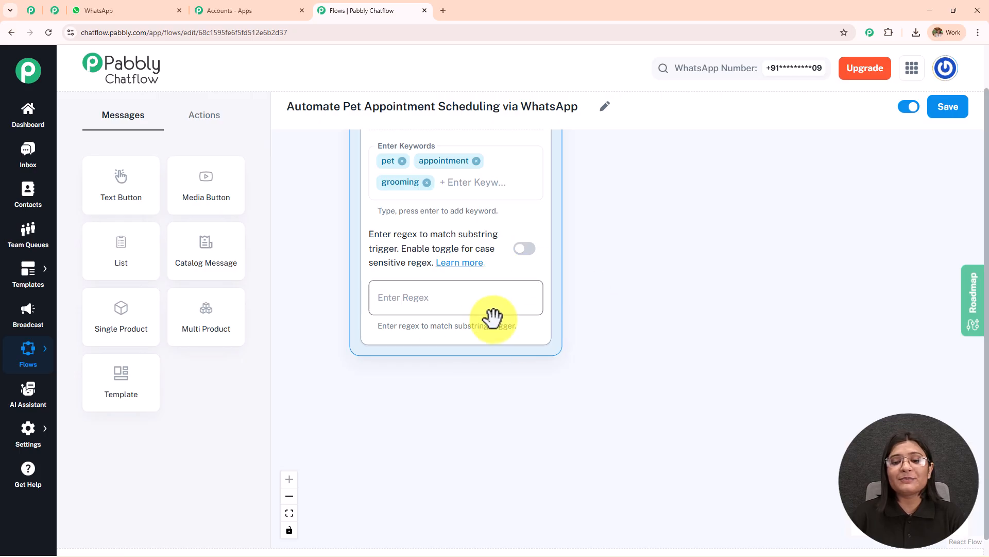
left_click(450, 308)
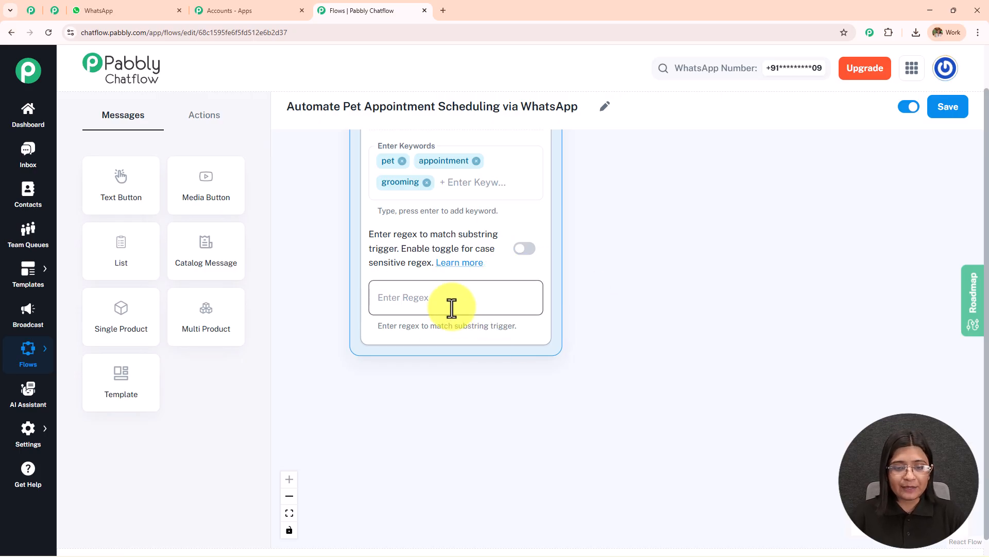
type("[\\s\\S]+")
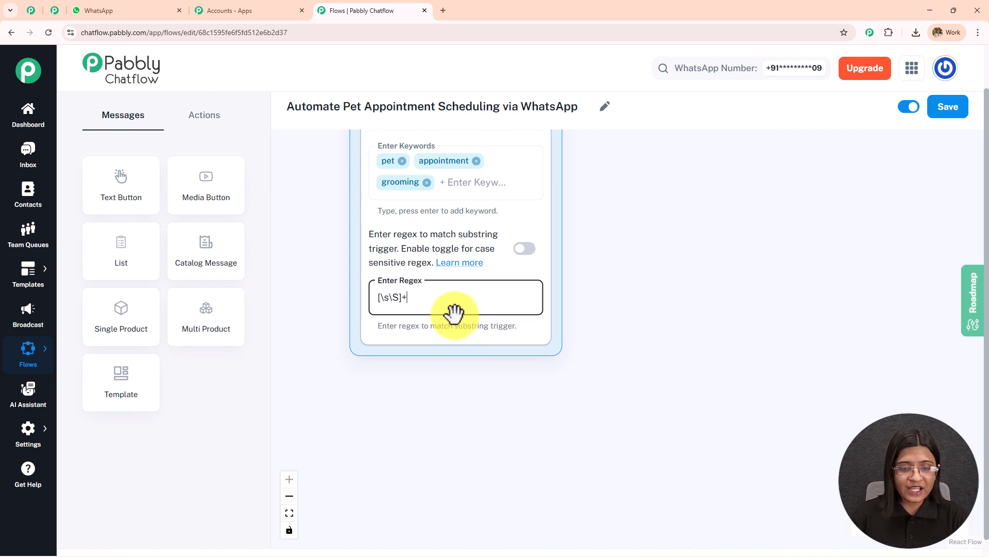
left_click_drag(585, 216, 572, 333)
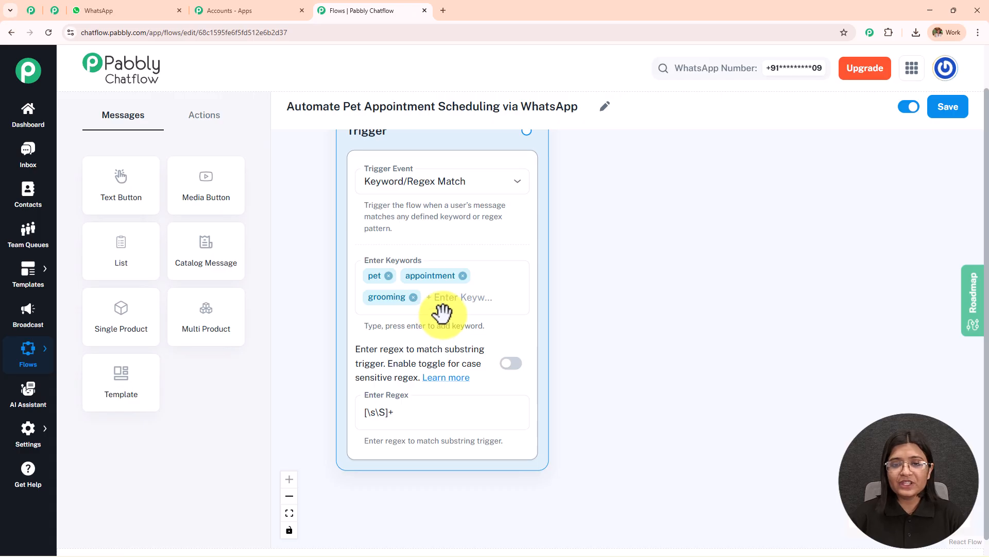
left_click_drag(634, 238, 616, 276)
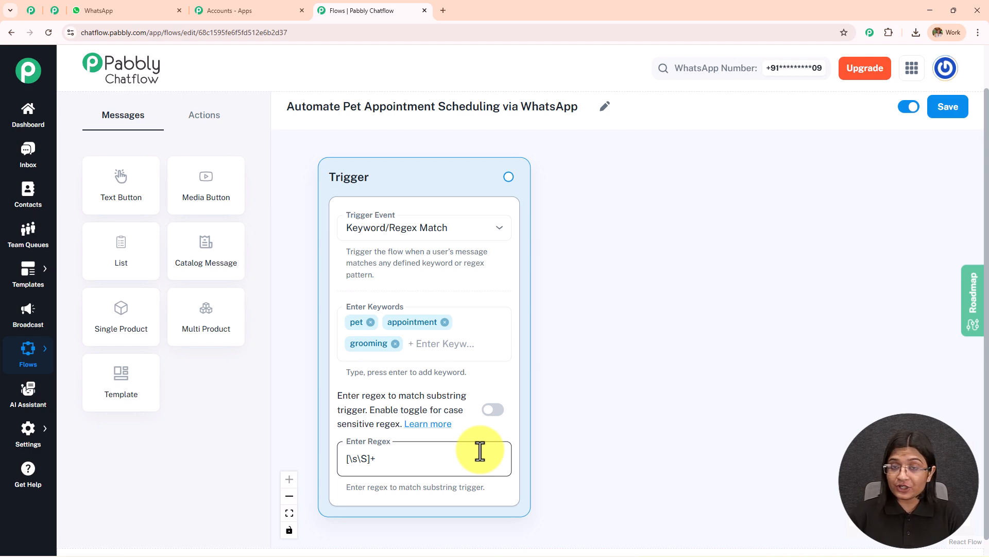
- Check the opening customer message and the welcome reply in the WhatsApp chat, and return to the flow
left_click(158, 11)
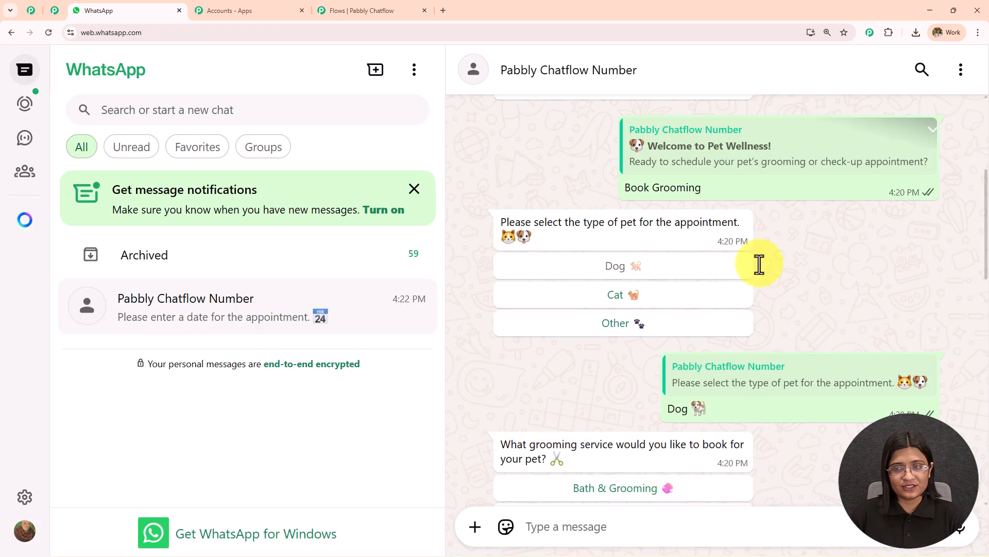
scroll(722, 217, "up", 5)
left_click_drag(670, 222, 876, 209)
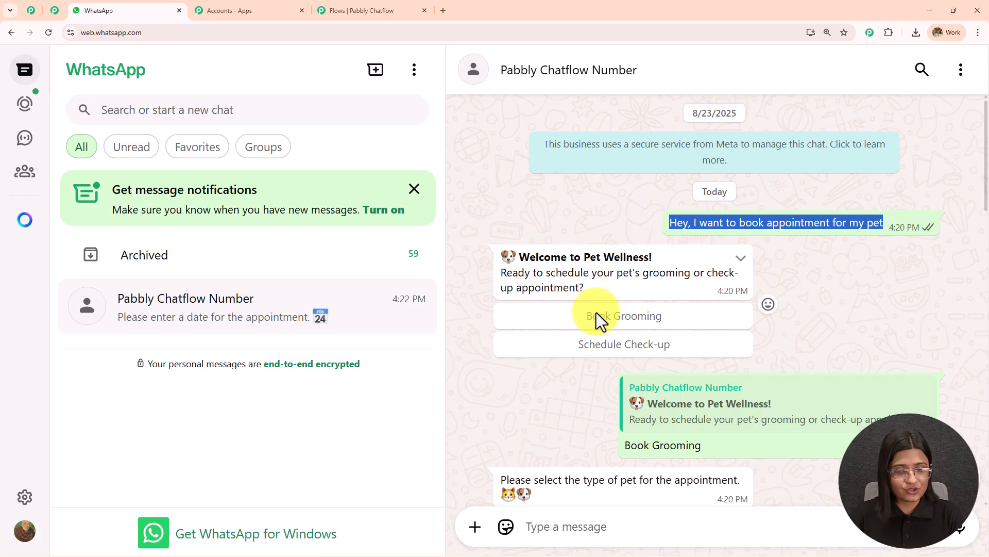
left_click_drag(585, 289, 491, 263)
key("ctrl+c")
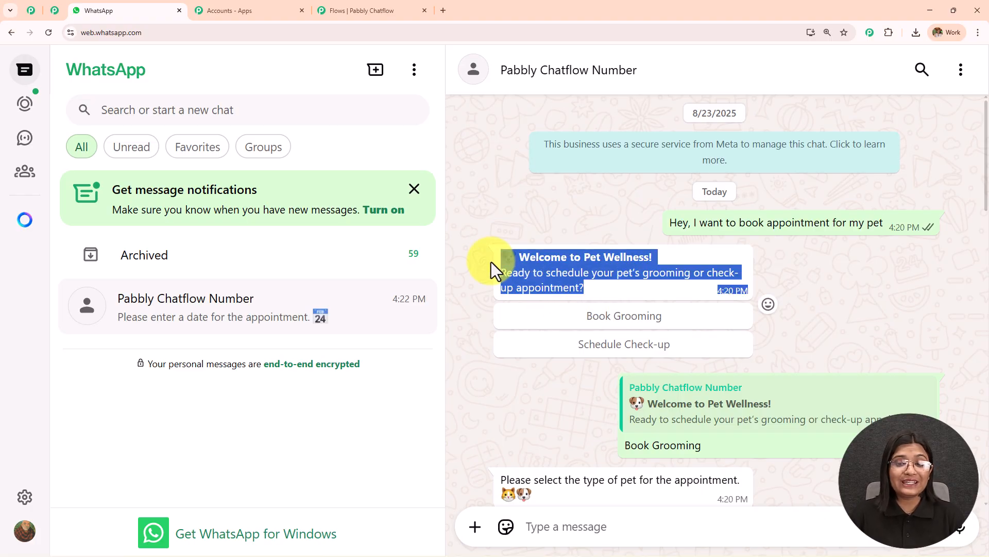
left_click(335, 10)
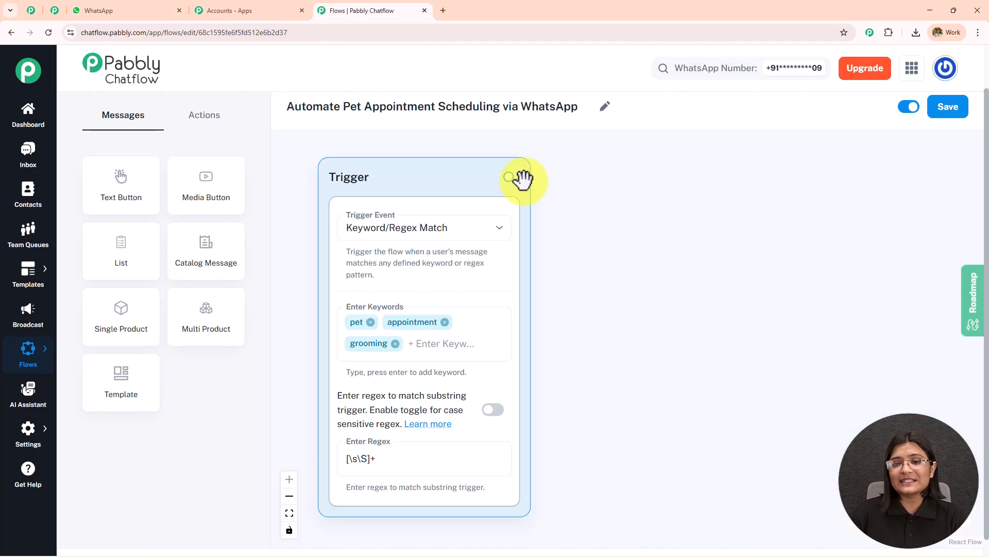
- Connect a Text Button message to the trigger with the Pet Wellness welcome text, separating the greeting from the appointment question by a blank line
left_click_drag(509, 176, 728, 180)
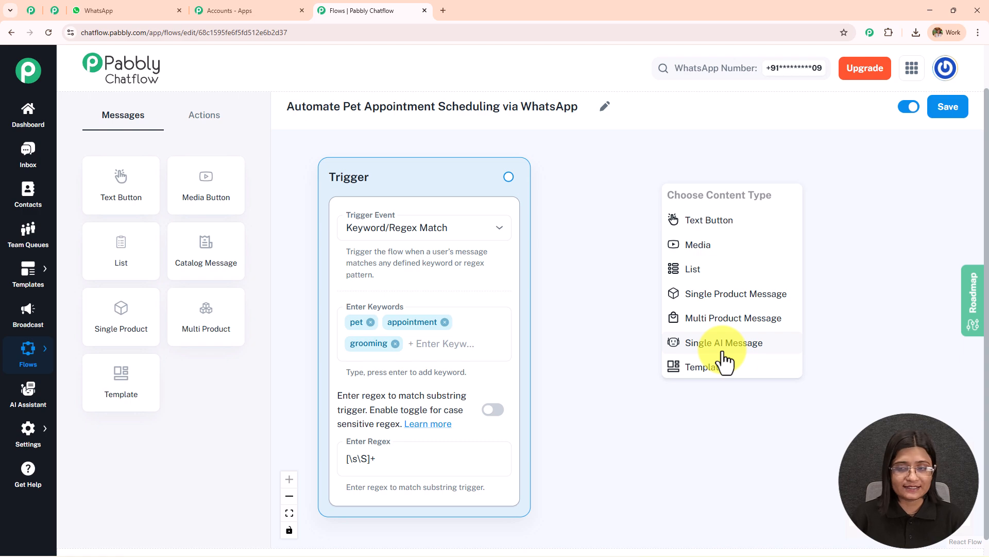
left_click(702, 221)
left_click(726, 263)
key("ctrl+v")
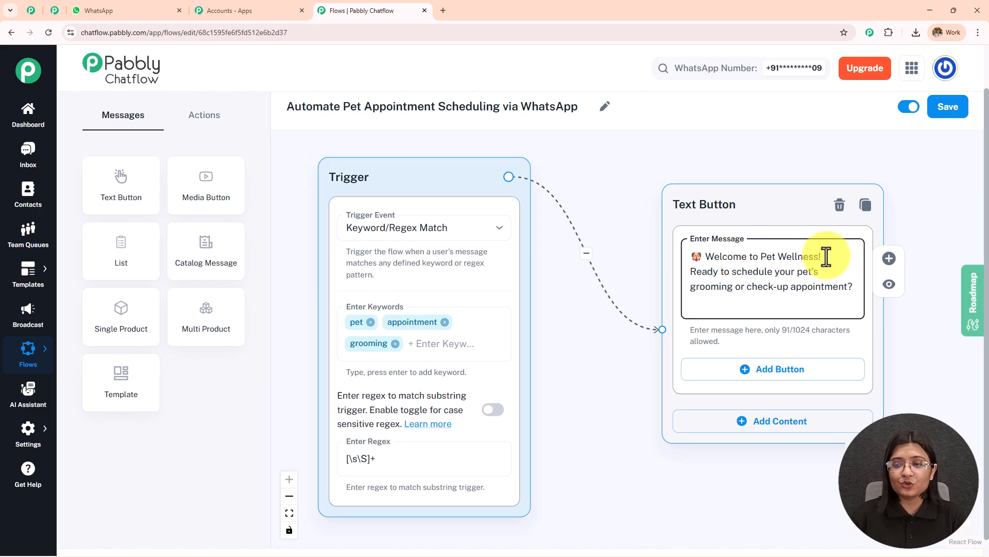
key("Return")
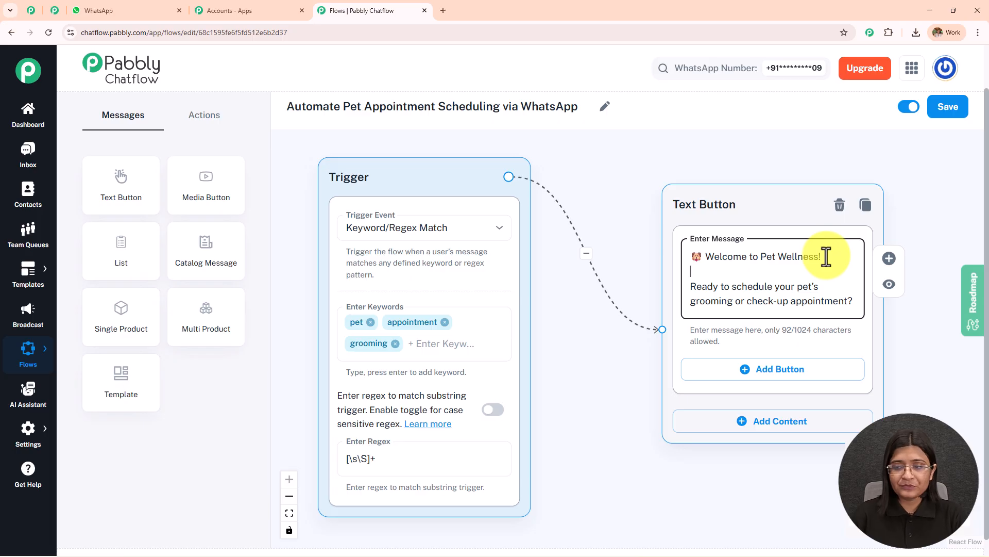
- Check the greeting's bold style in the WhatsApp chat and enclose "Welcome to Pet Wellness!" in asterisks in the flow's message
left_click(135, 10)
left_click(752, 287)
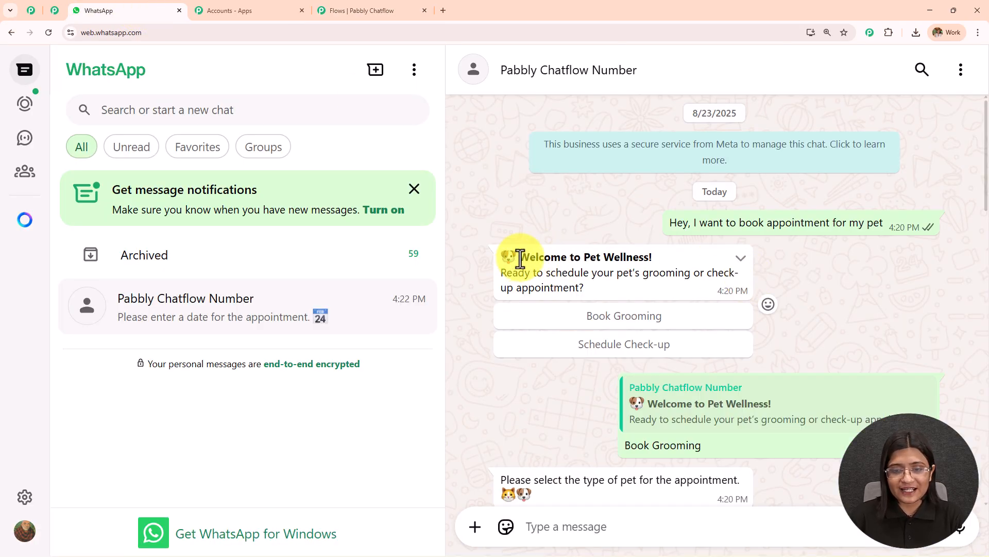
left_click_drag(521, 259, 663, 258)
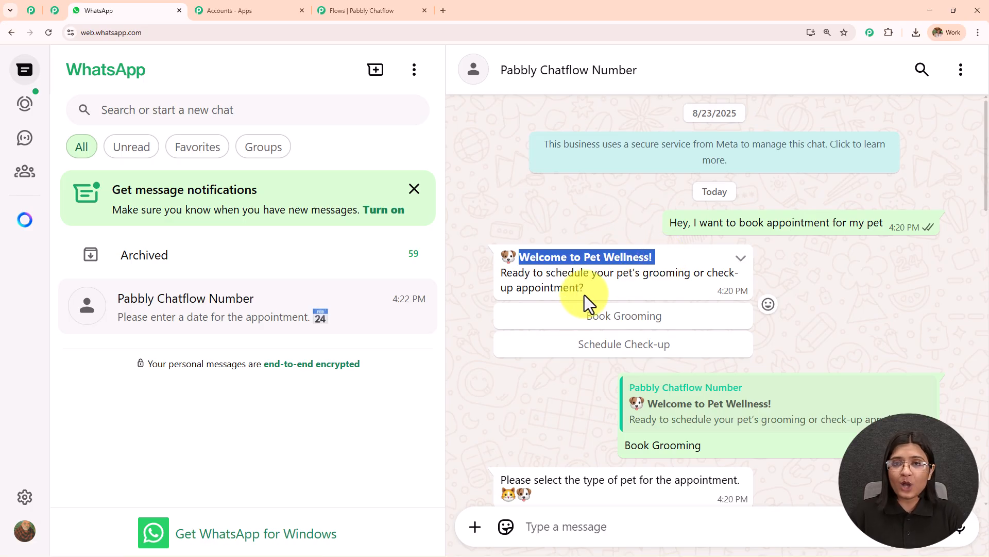
left_click(361, 11)
left_click(813, 261)
left_click(820, 258)
type("*")
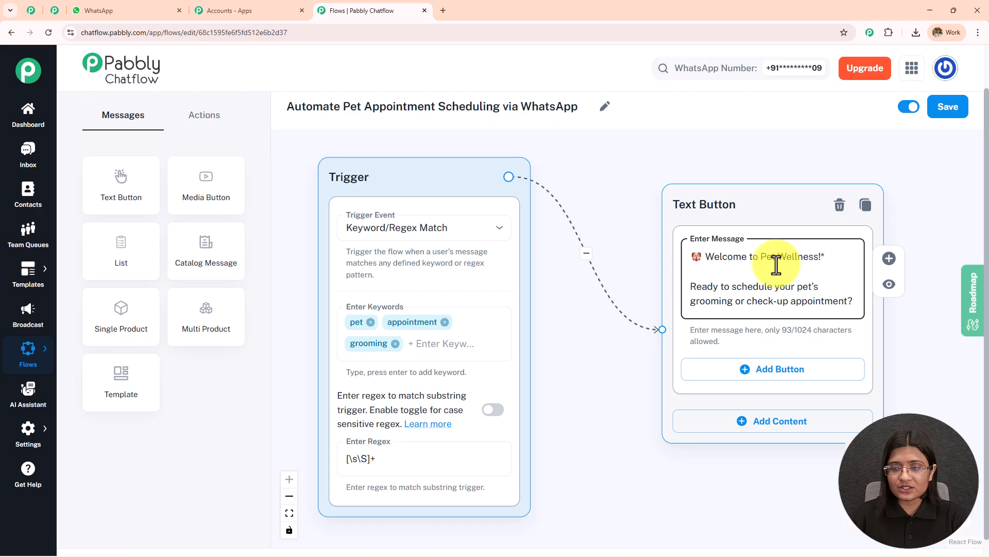
left_click(706, 257)
type("*")
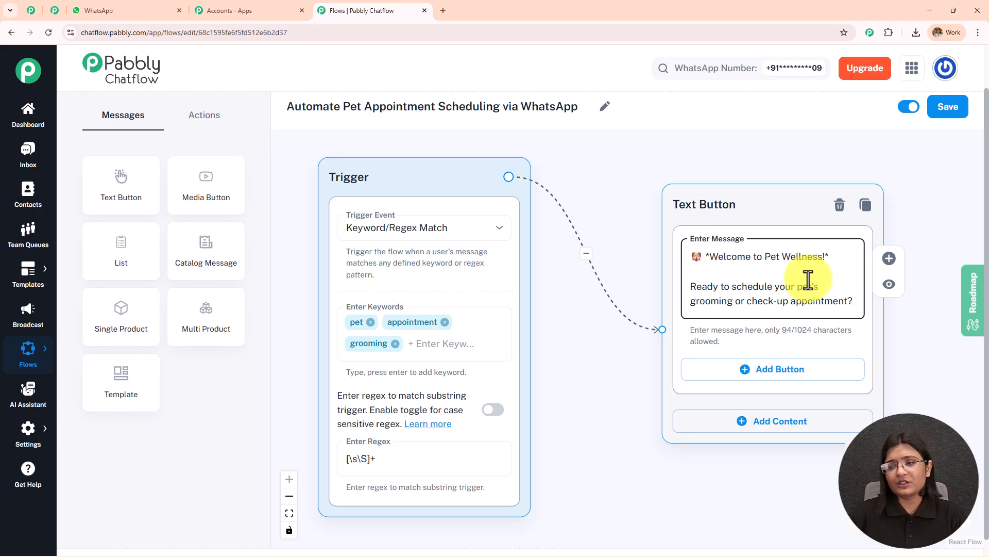
- Check the welcome reply's options in the WhatsApp chat and add "Book Grooming" and "Schedule Check-up" buttons to the flow's welcome message
left_click_drag(612, 227, 347, 189)
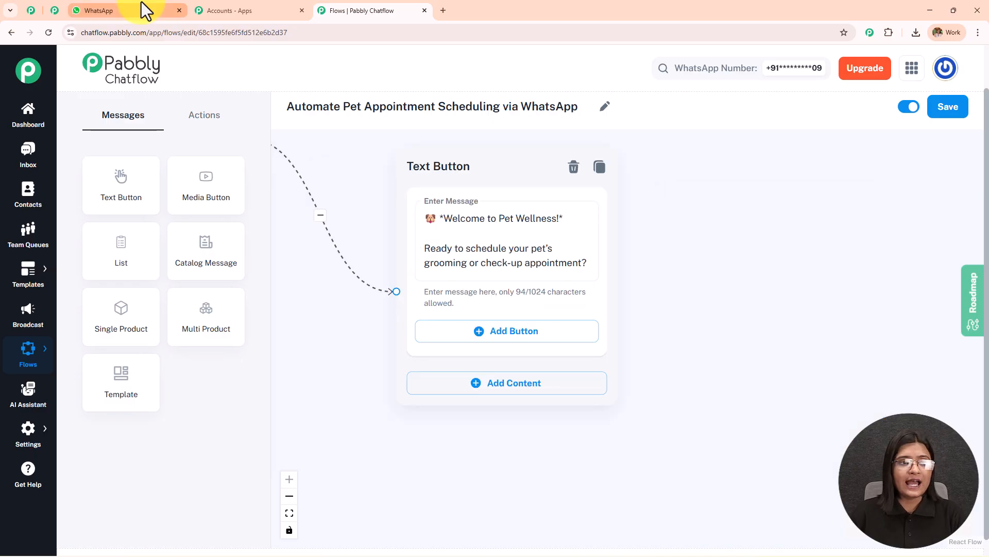
left_click(146, 10)
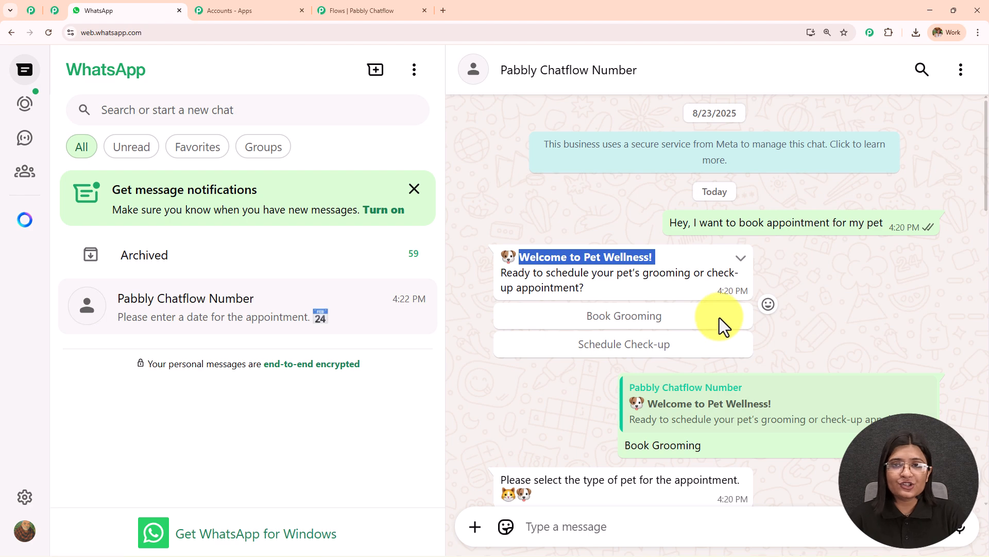
scroll(670, 392, "down", 3)
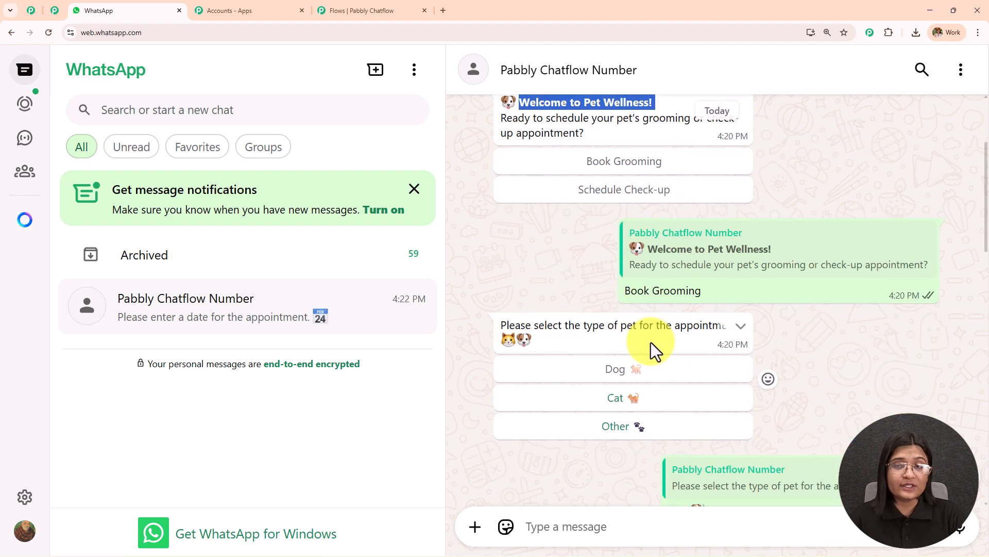
left_click(404, 10)
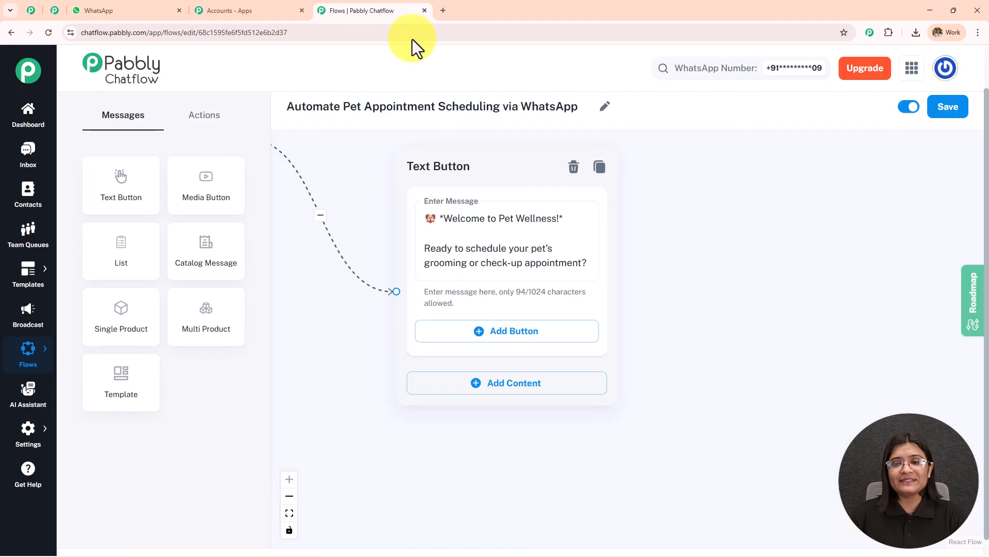
left_click(513, 332)
left_click(513, 406)
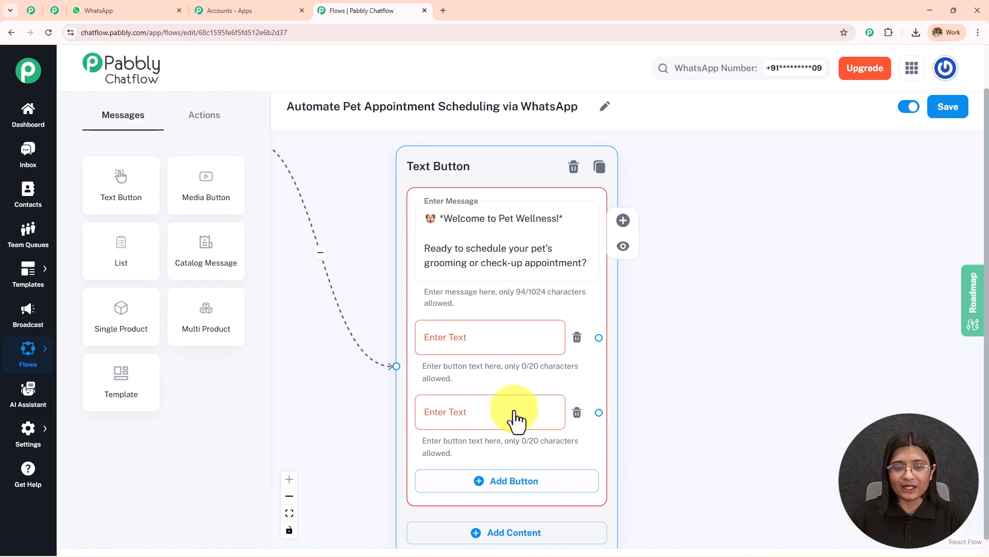
left_click(490, 336)
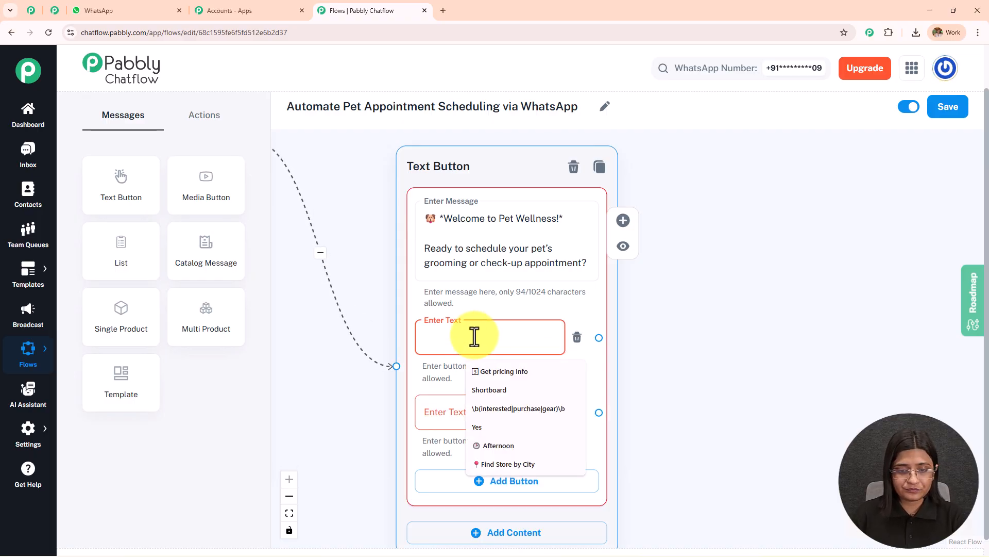
type("Book Grooming")
left_click(431, 420)
type("Schedule Check-up")
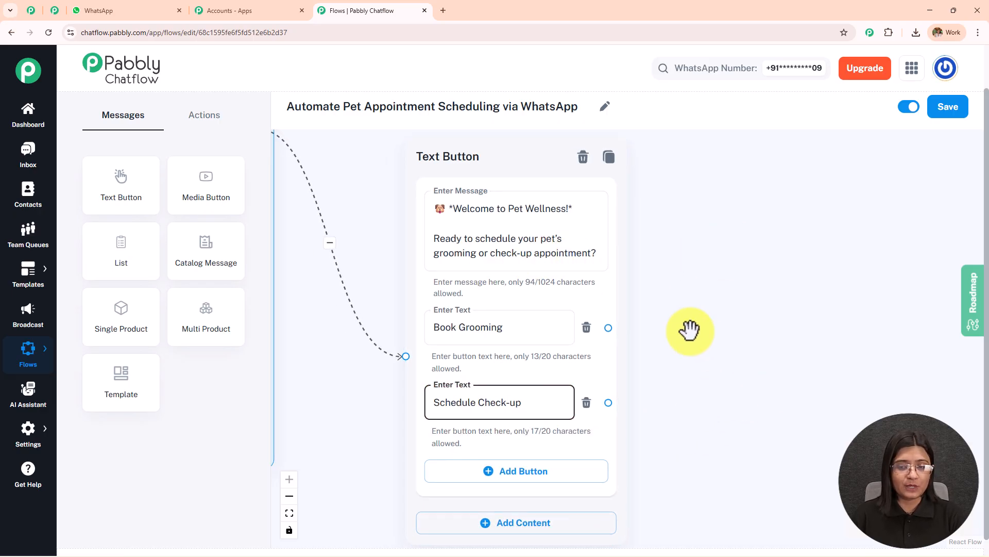
- Connect a Text Button message to Book Grooming with the chat's text "Please select the type of pet for the appointment. 🐱🐶" and add three blank buttons
left_click(169, 8)
scroll(702, 326, "down", 3)
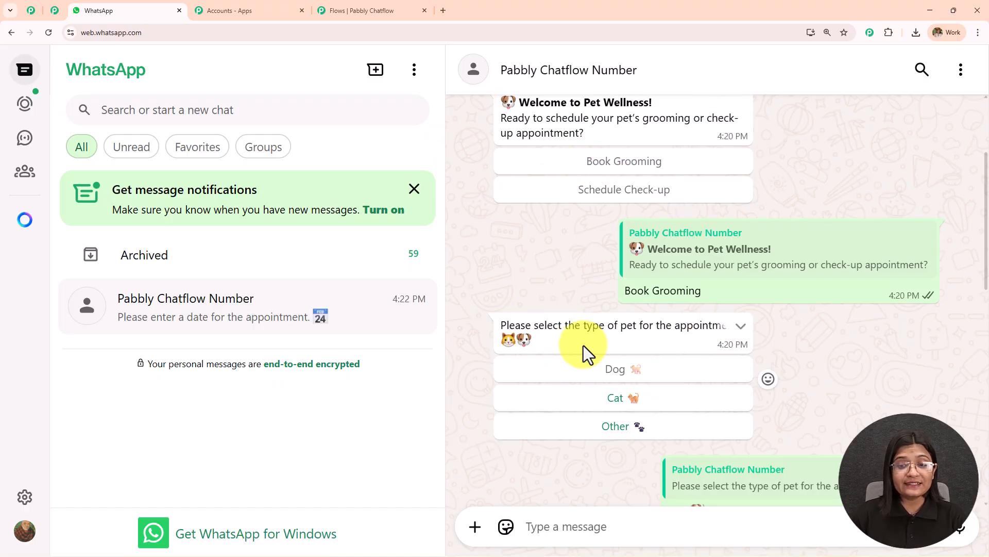
left_click_drag(532, 339, 496, 318)
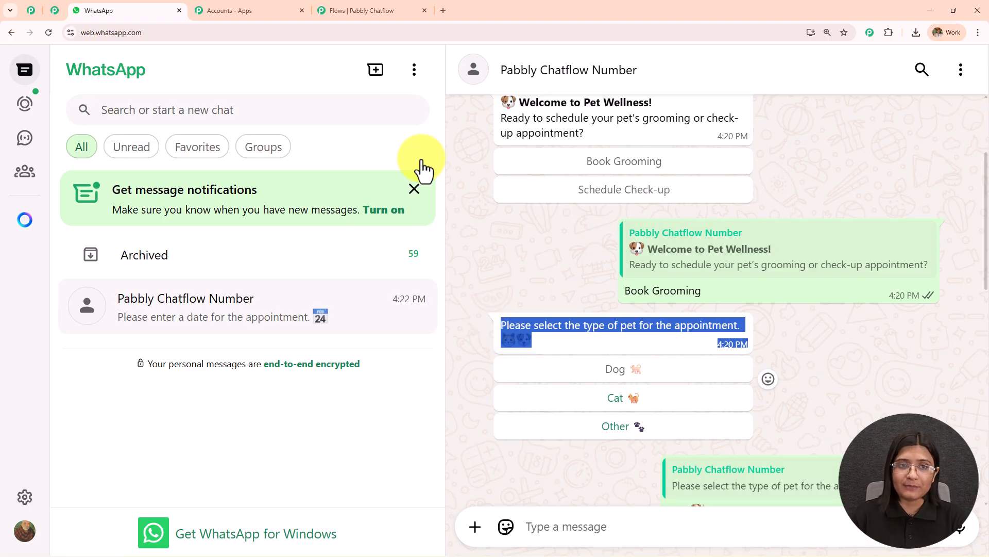
left_click(380, 5)
left_click_drag(753, 311, 610, 300)
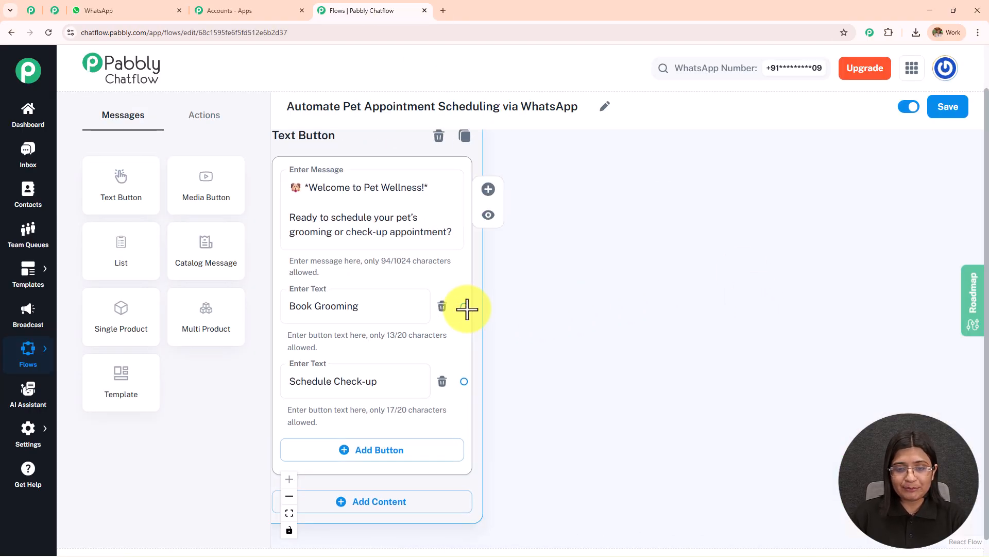
left_click_drag(466, 307, 562, 204)
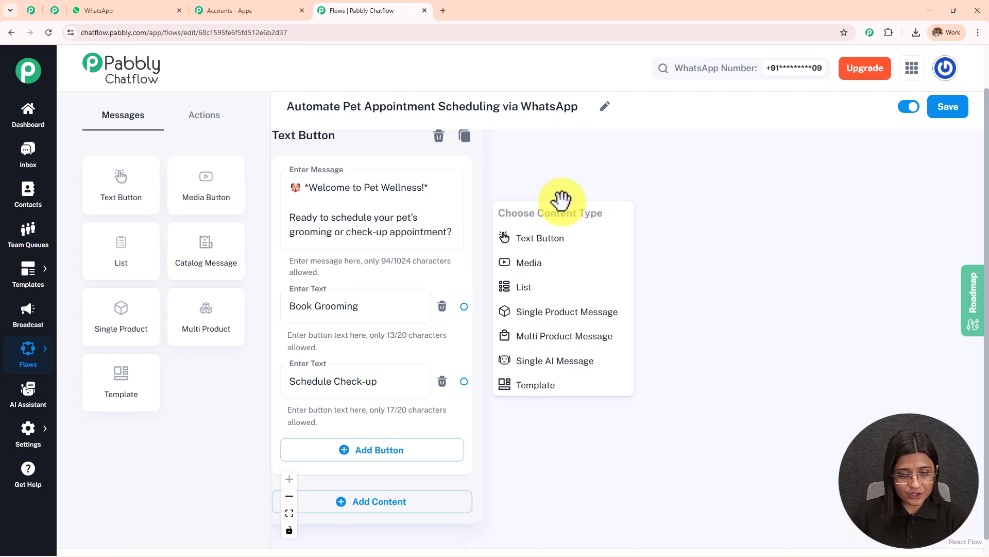
left_click(567, 242)
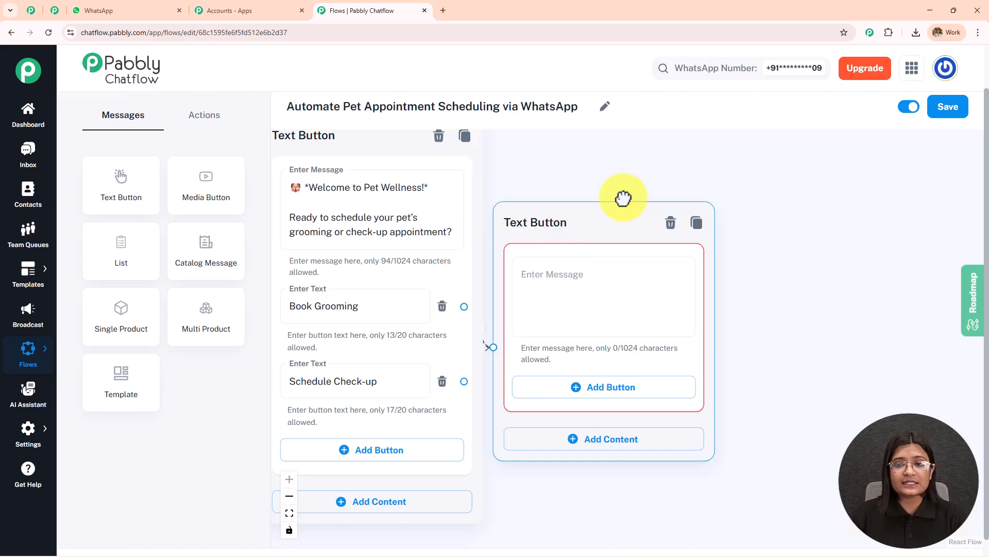
left_click(627, 234)
type("Please select the type of pet for the appointment. 🐱 🐶")
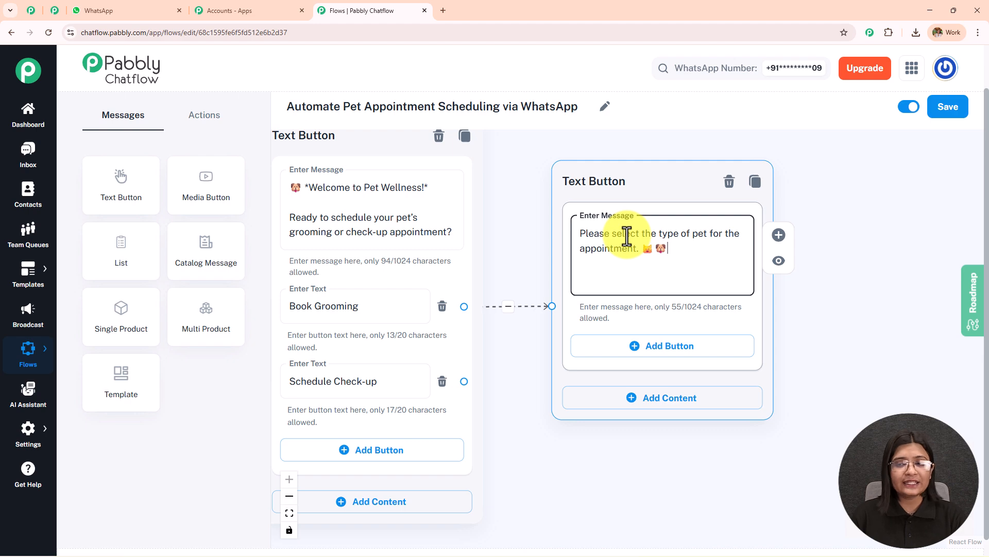
left_click(685, 348)
left_click(696, 420)
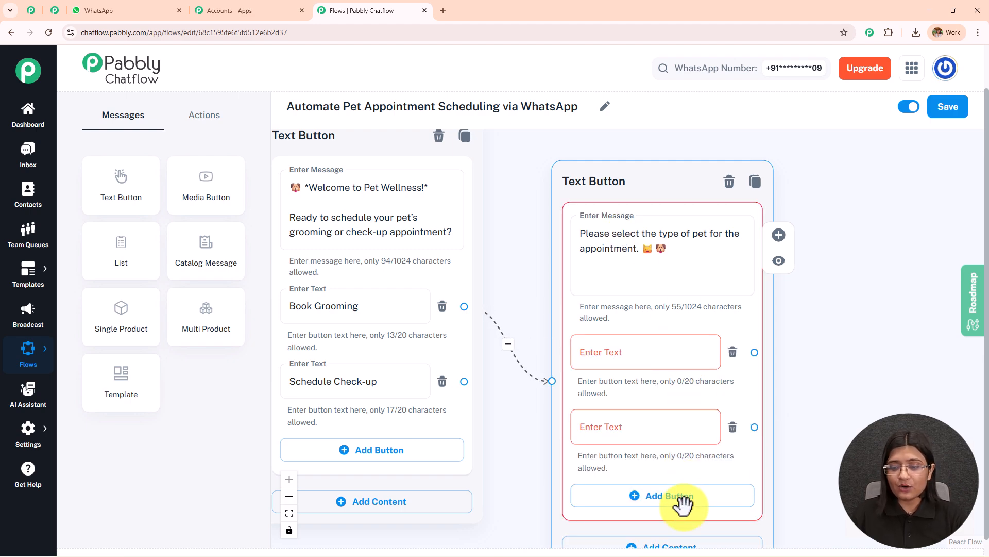
- Review the grooming service, date, pet age and name questions in the WhatsApp chat and return to the flow
left_click(123, 10)
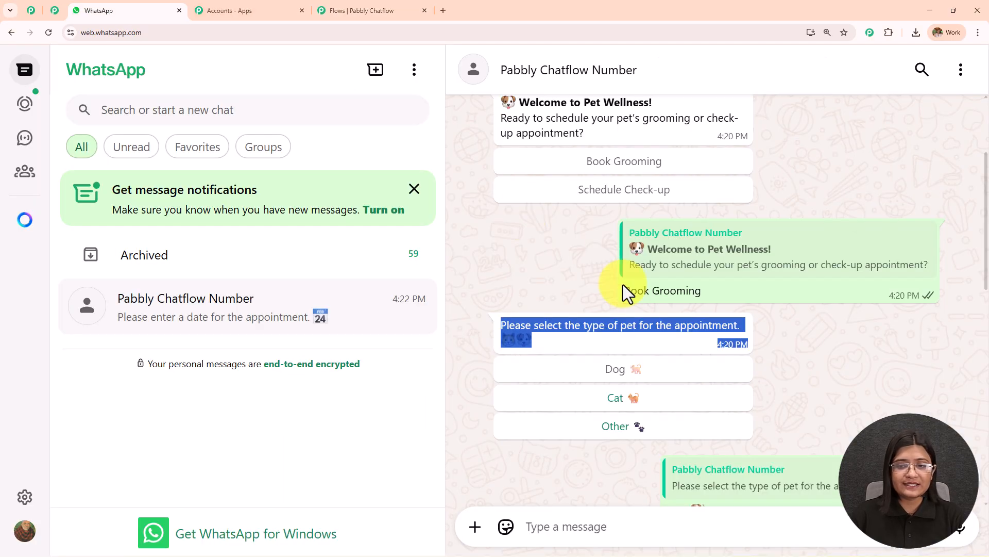
scroll(625, 336, "down", 3)
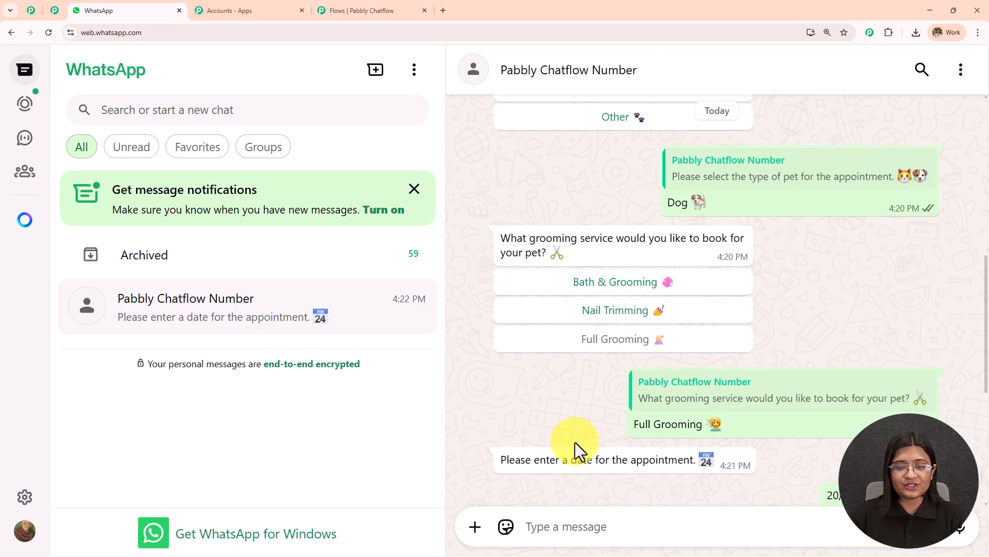
scroll(618, 386, "down", 1)
scroll(664, 320, "down", 3)
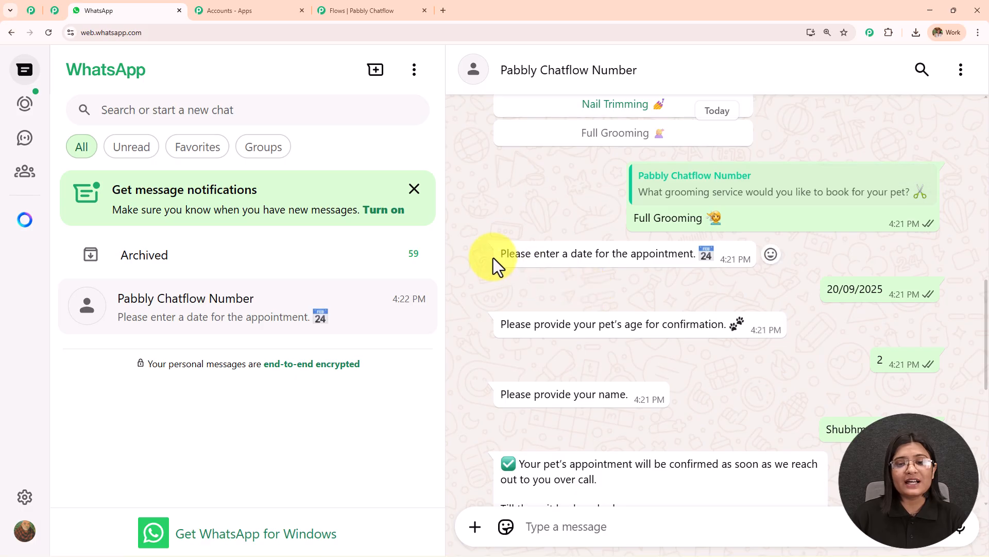
left_click_drag(494, 257, 701, 255)
left_click(639, 301)
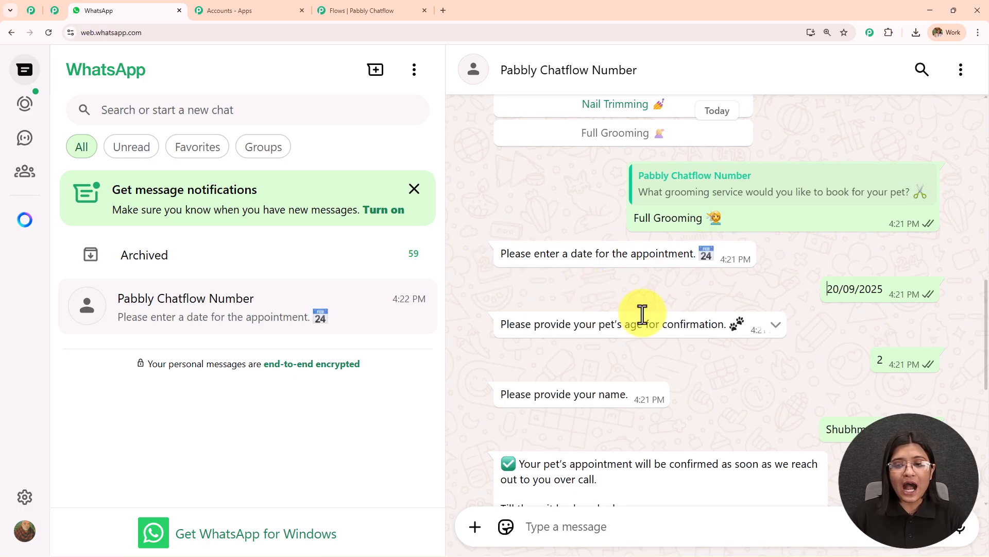
scroll(655, 319, "down", 5)
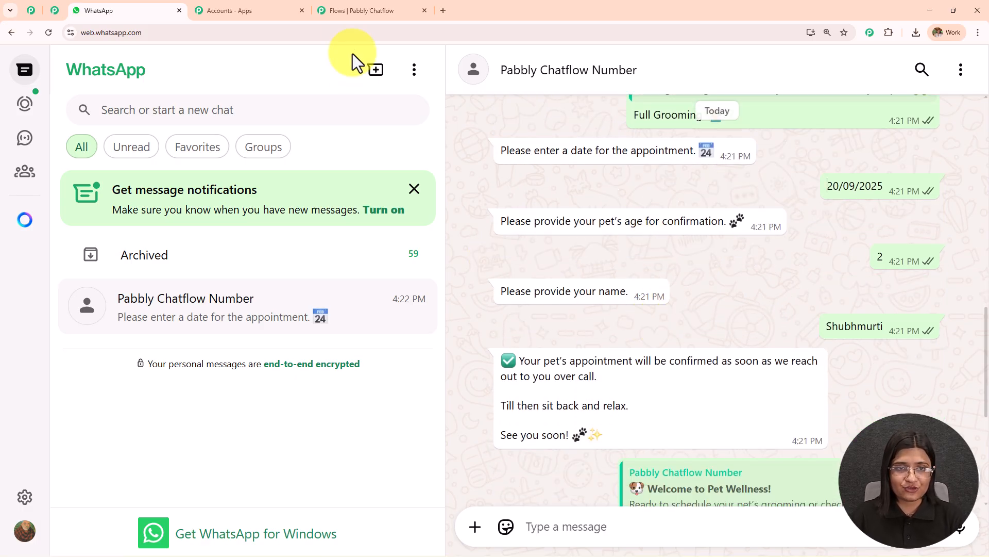
left_click(355, 12)
- Label the three buttons of the pet type message Dog, Cat and Other, each with its emoji
left_click_drag(901, 299, 803, 257)
left_click(554, 311)
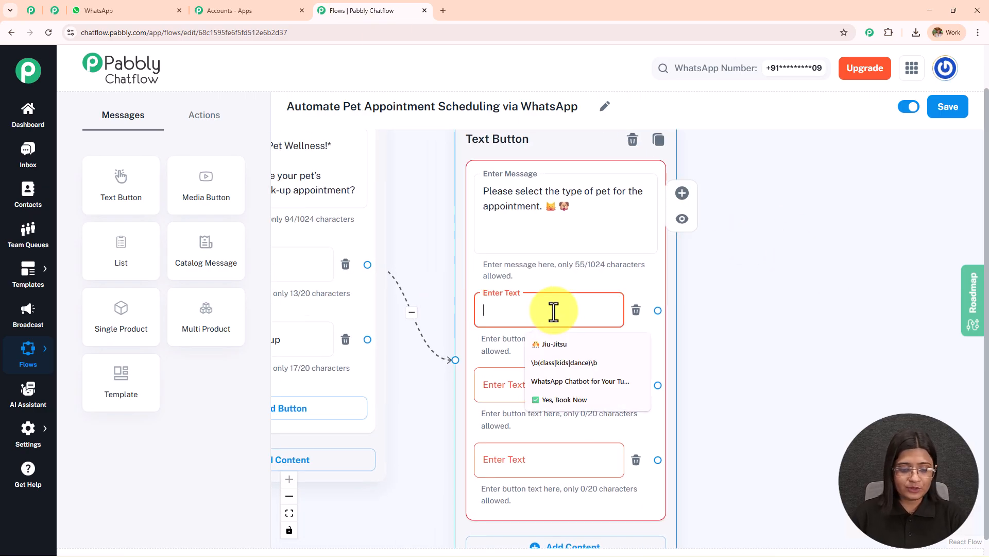
type("Dog 🐕")
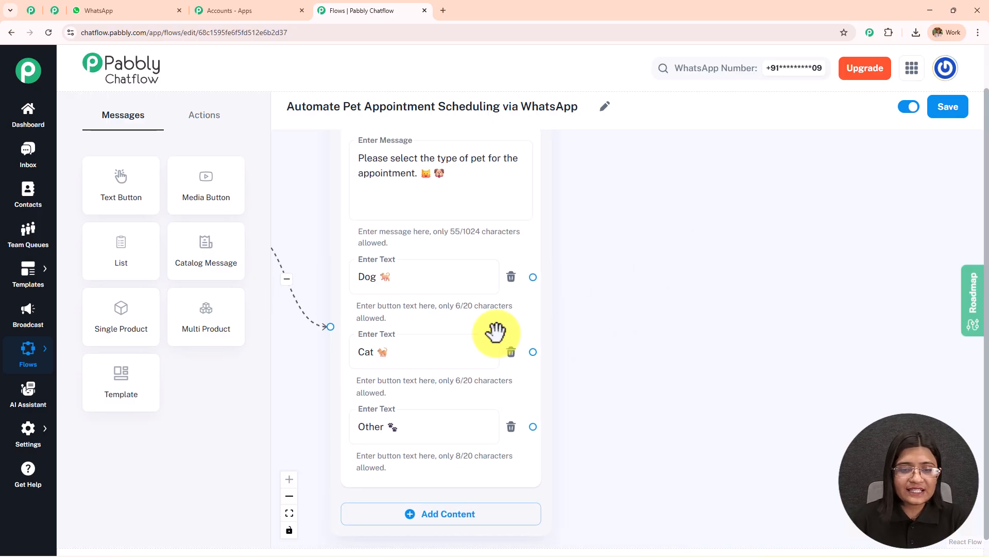
- Add an Ask Question node beside the pet type message and connect the Dog, Cat and Other buttons to it
left_click_drag(691, 272, 628, 315)
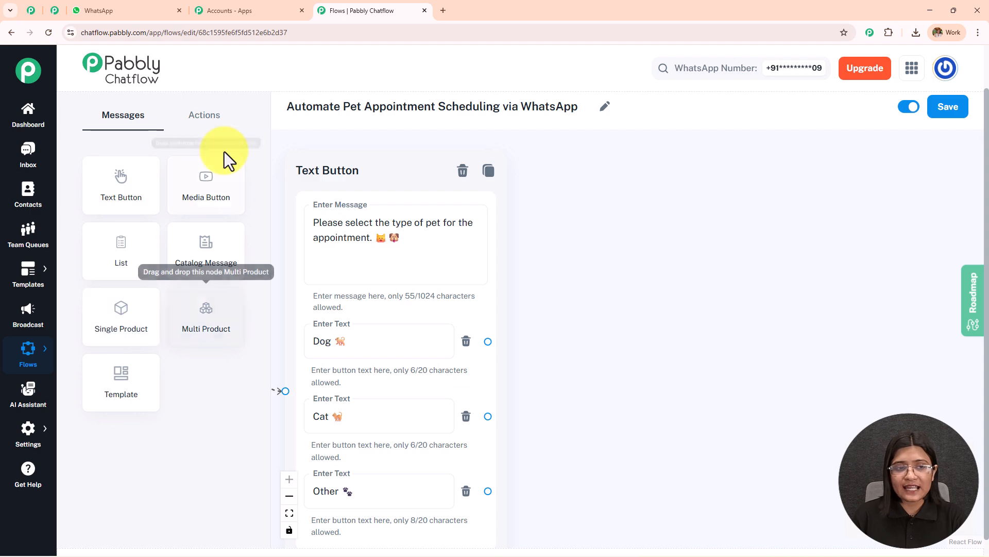
left_click(208, 118)
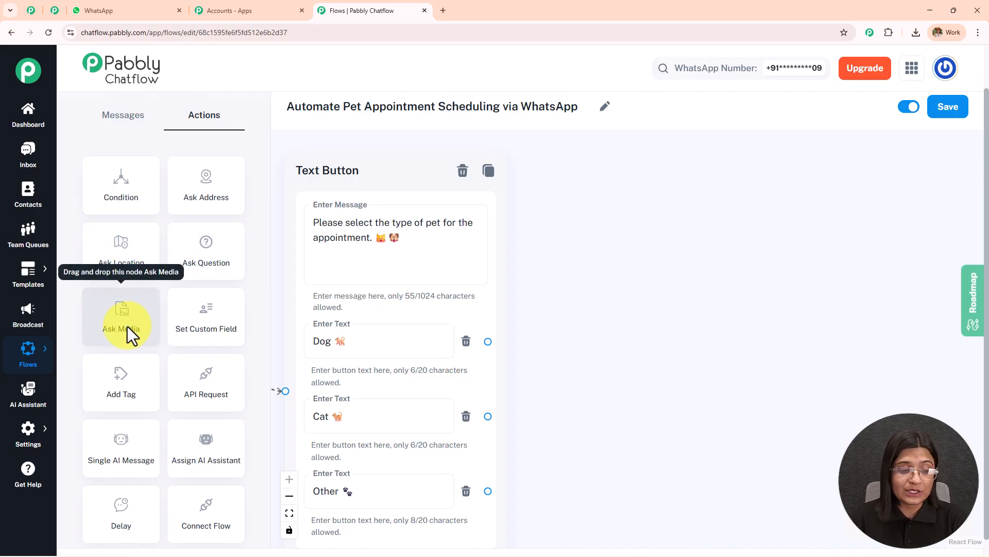
scroll(200, 276, "down", 1)
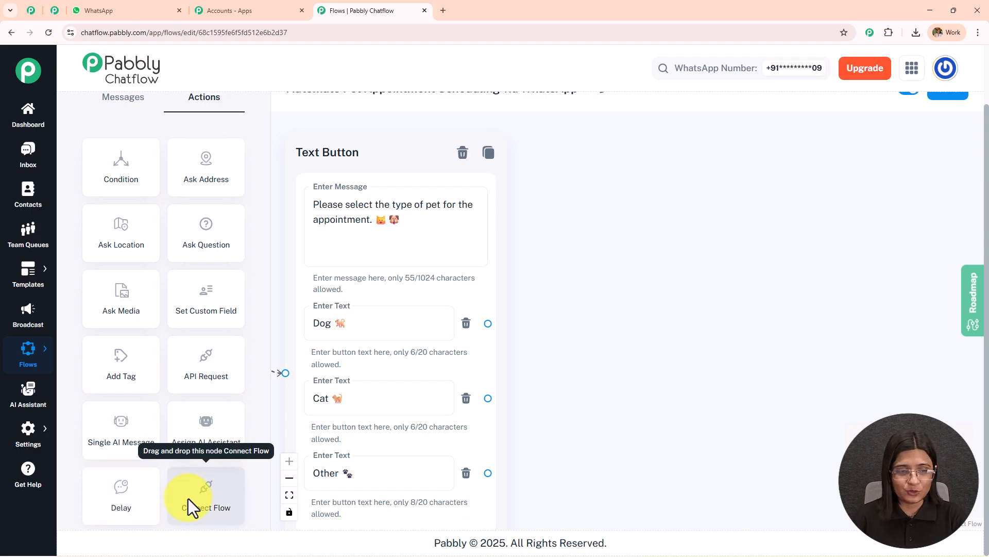
left_click_drag(218, 238, 616, 160)
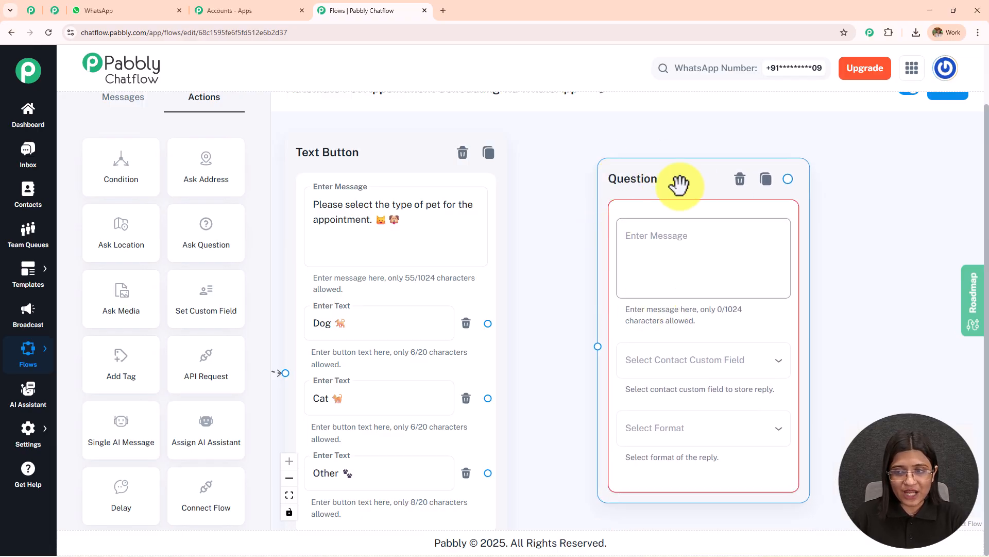
left_click_drag(488, 324, 597, 346)
left_click_drag(487, 398, 597, 346)
left_click_drag(487, 472, 590, 351)
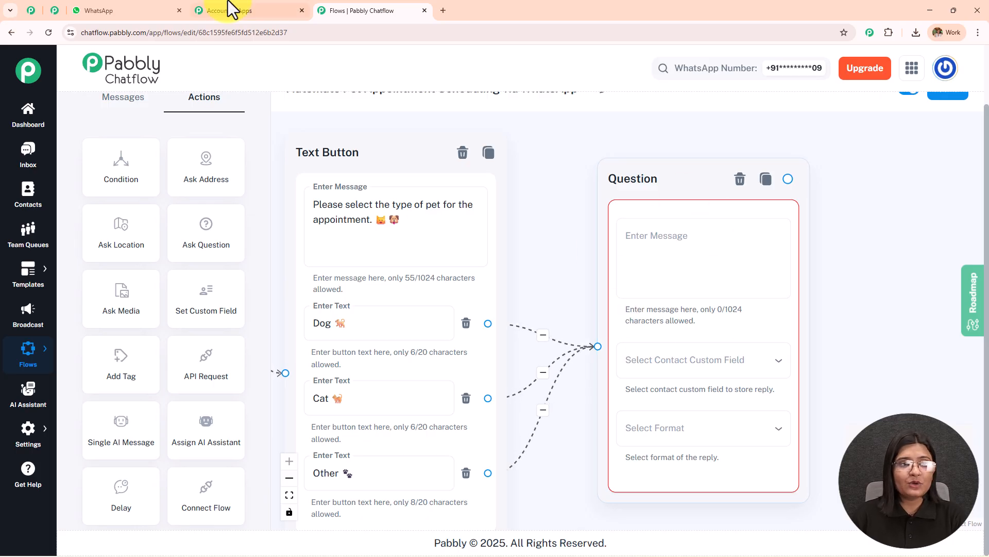
- Copy the date prompt from the WhatsApp chat into the question's message: "Please enter a date for the appointment." with the calendar emoji
left_click(155, 10)
scroll(688, 327, "down", 10)
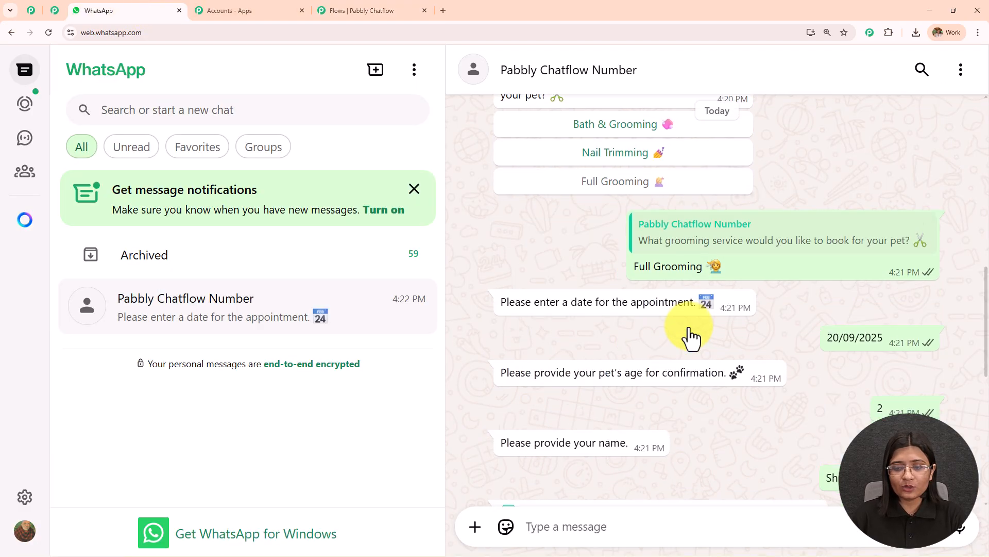
left_click_drag(499, 203, 725, 199)
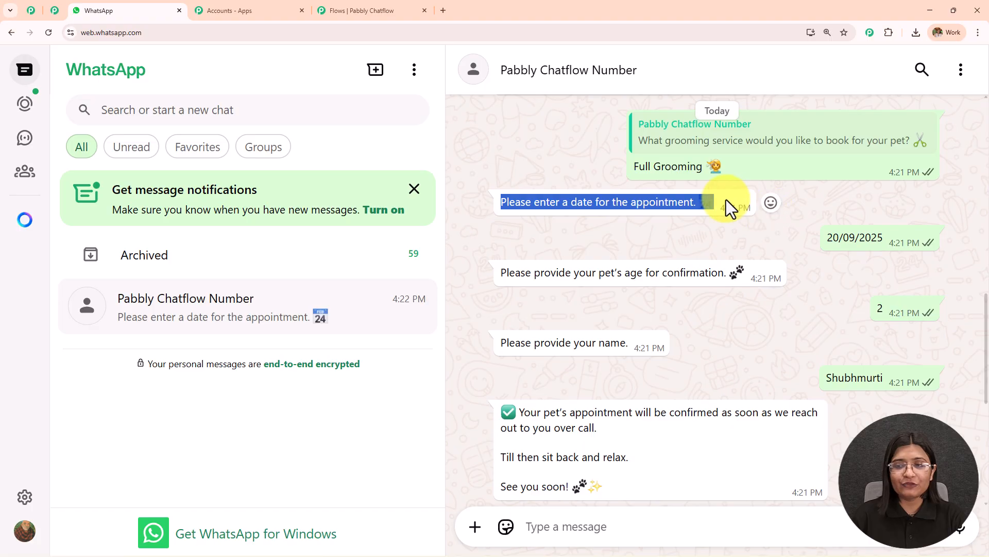
left_click(405, 10)
left_click(677, 246)
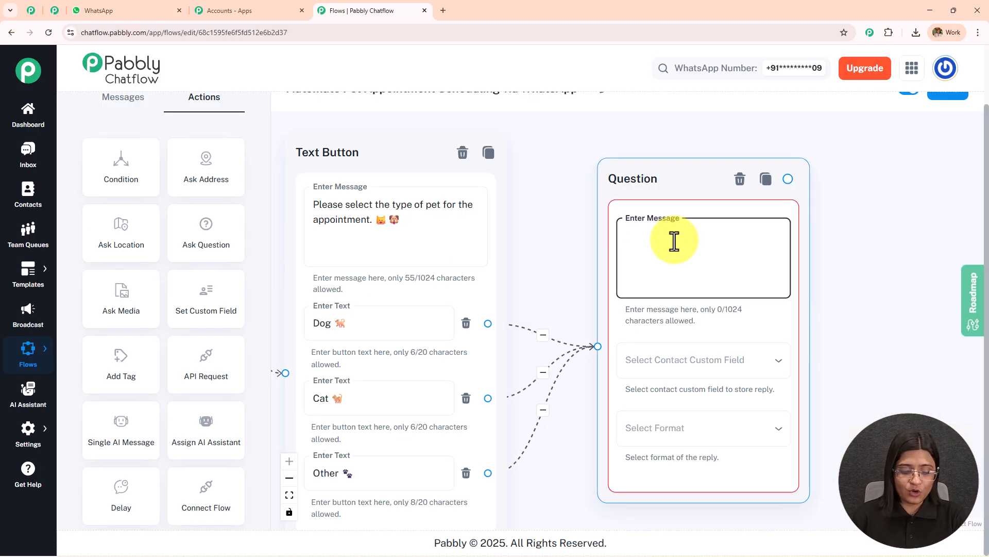
type("Please enter a date for the appointment. 📅")
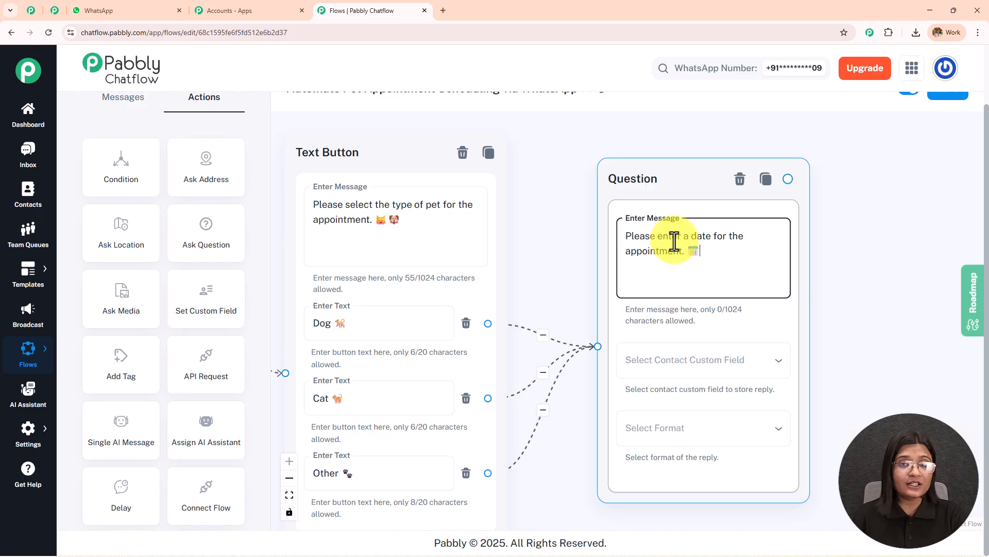
- Store the date question's reply in the contact custom field "date" and set the reply format to Date
left_click(711, 363)
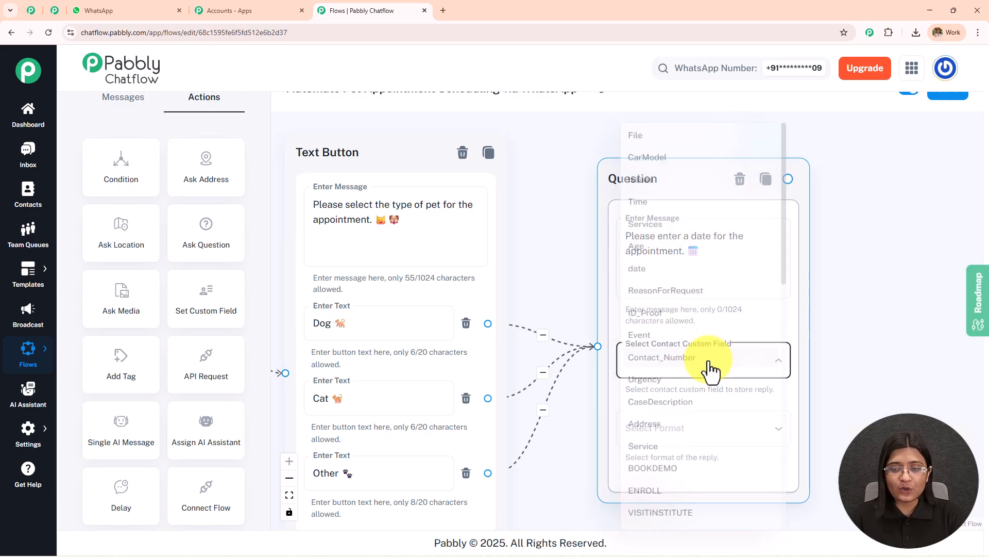
left_click(641, 278)
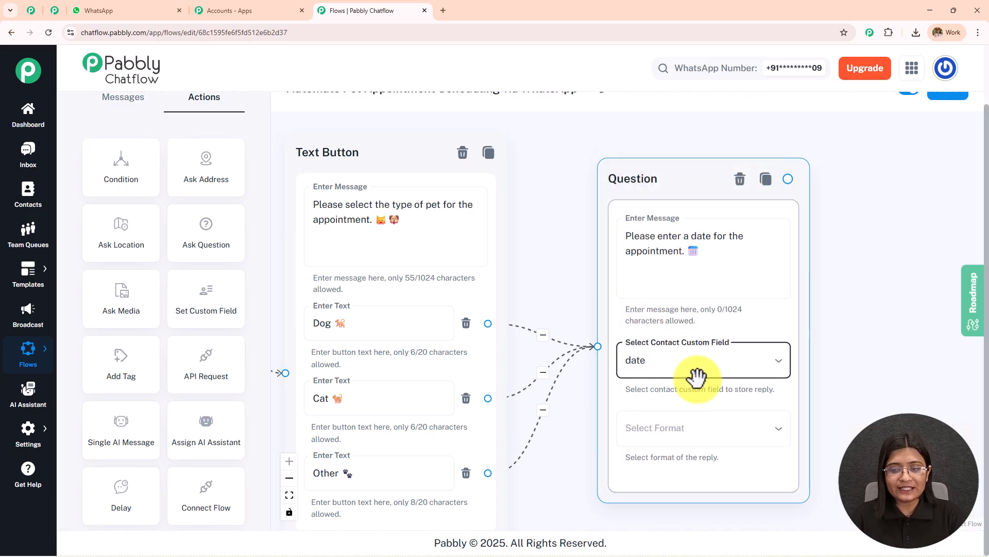
left_click(703, 438)
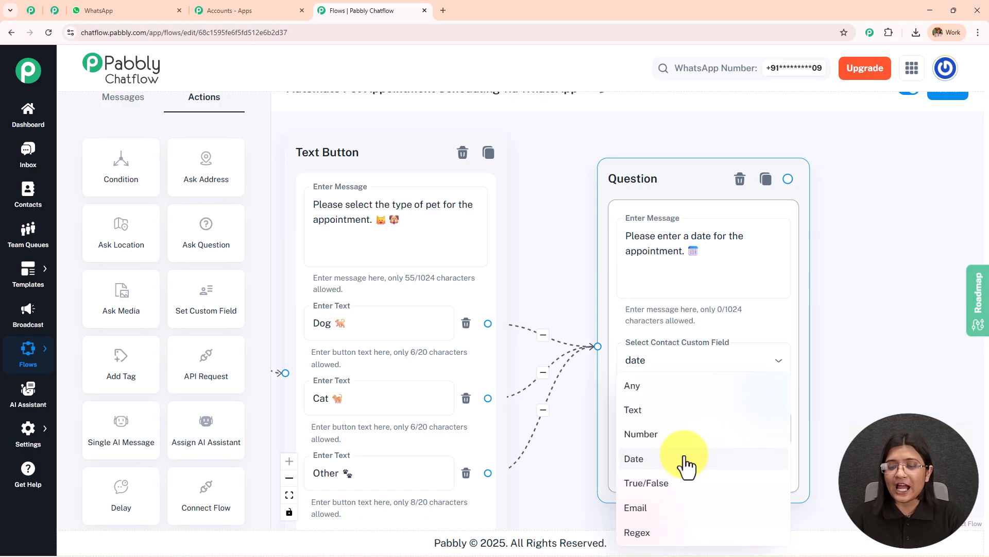
left_click(685, 458)
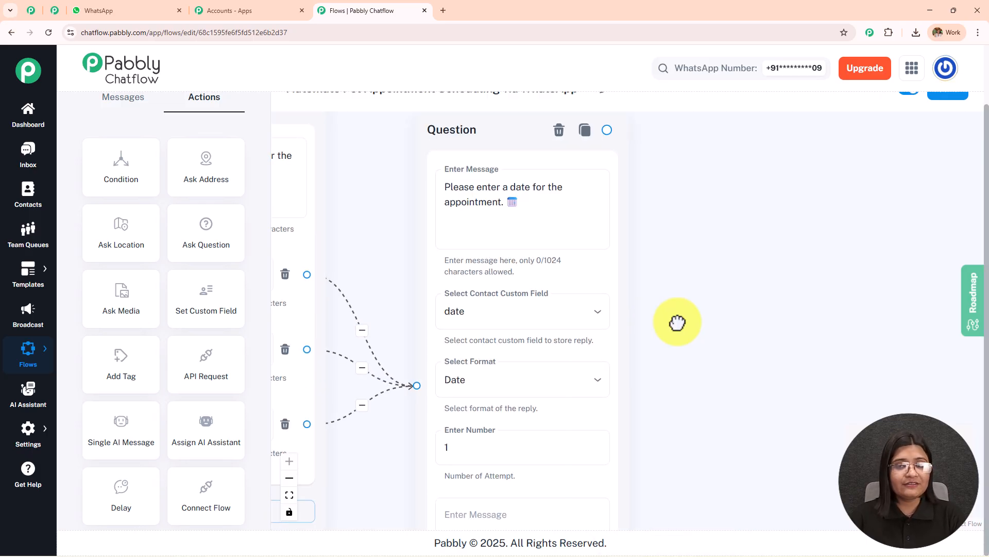
left_click_drag(191, 235, 711, 182)
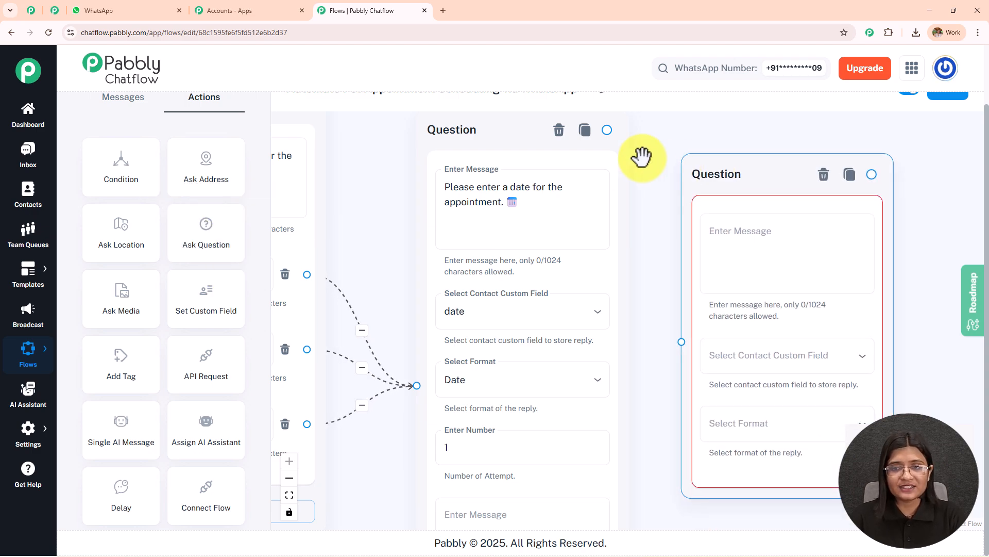
left_click_drag(607, 130, 681, 344)
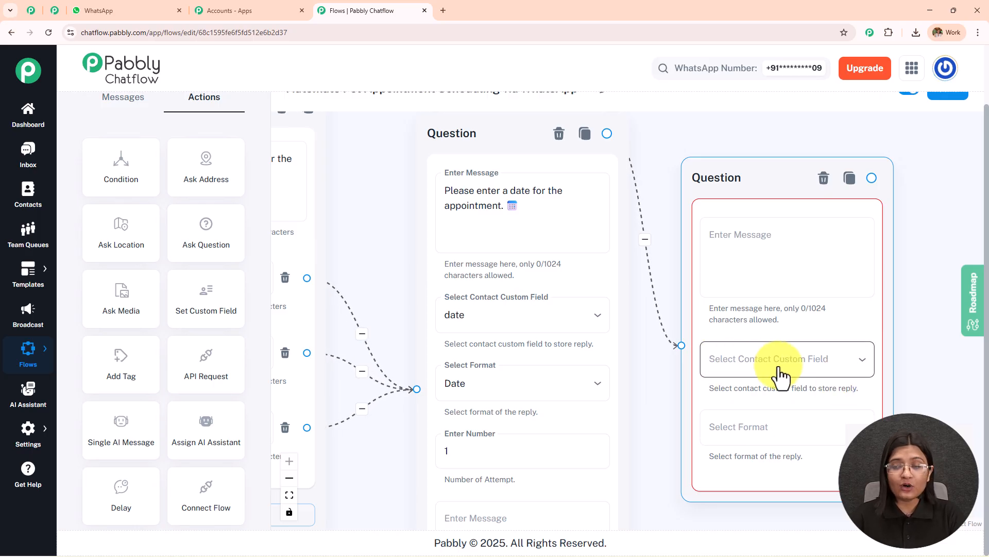
mouse_move(34, 444)
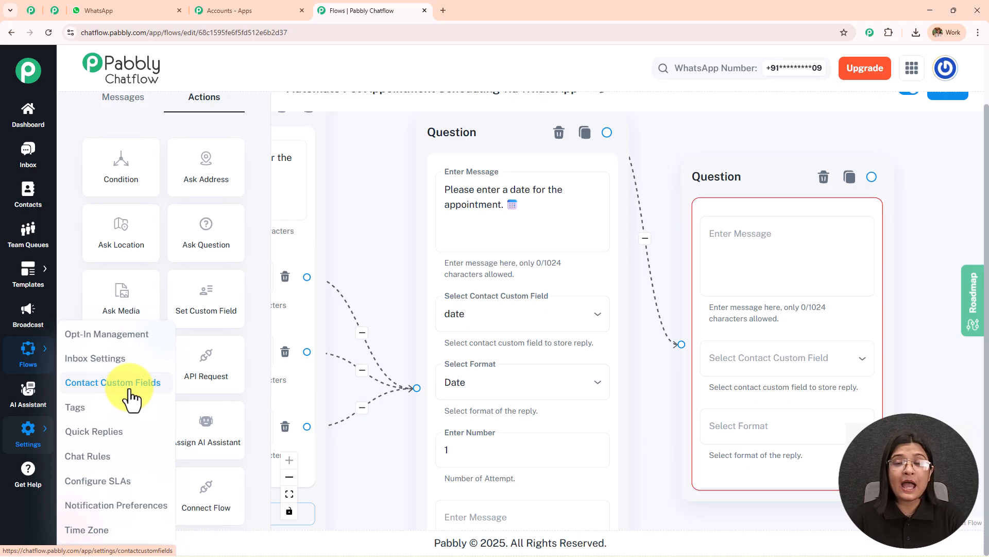
left_click(824, 177)
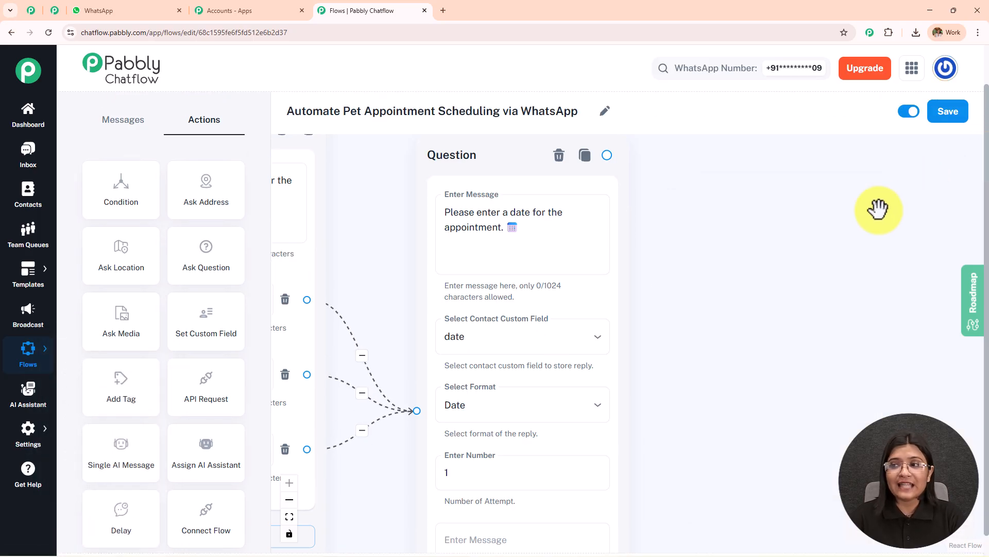
- Save the flow and open the Contact Custom Fields settings in a separate browser tab
left_click(953, 118)
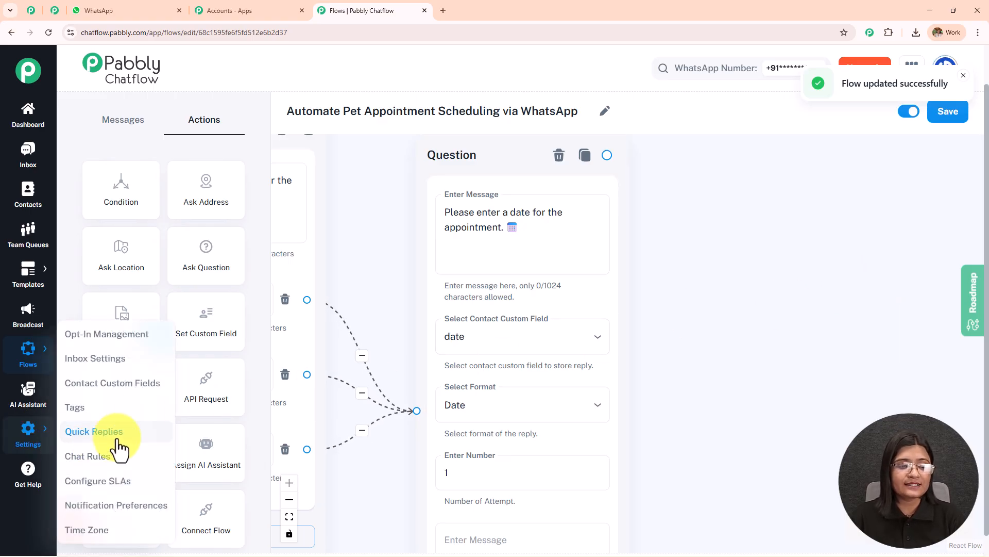
left_click(137, 400)
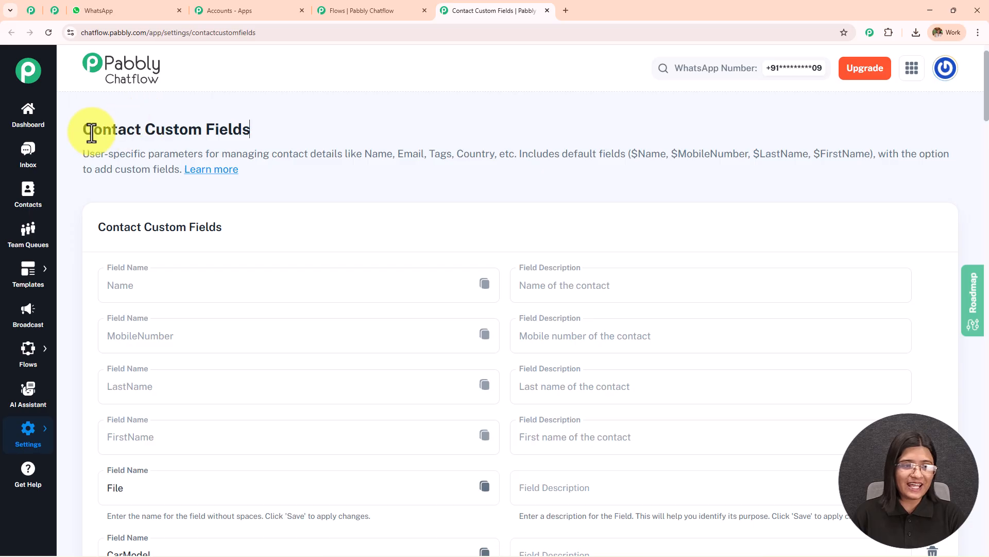
left_click_drag(117, 135, 311, 135)
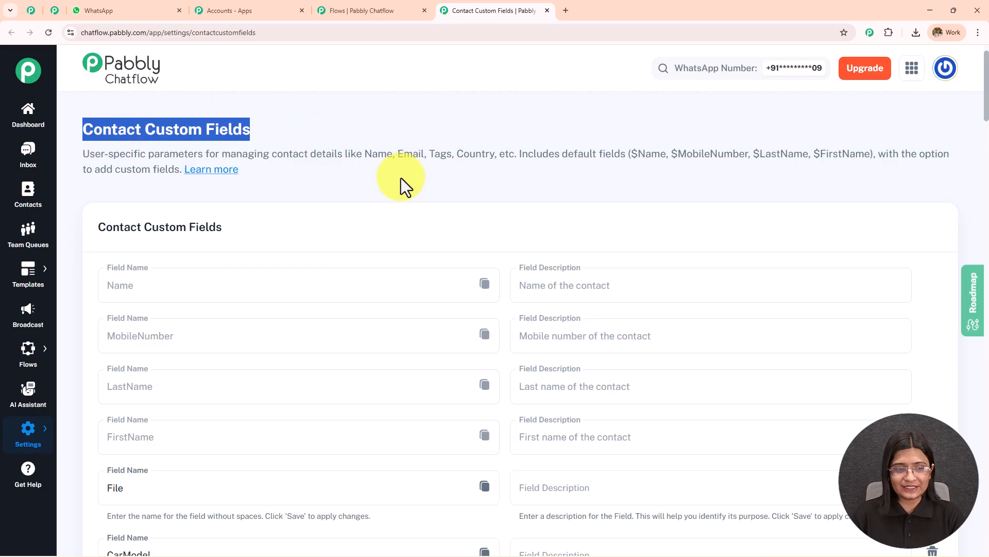
scroll(401, 177, "down", 8)
scroll(401, 180, "down", 15)
scroll(401, 180, "down", 20)
scroll(384, 196, "down", 12)
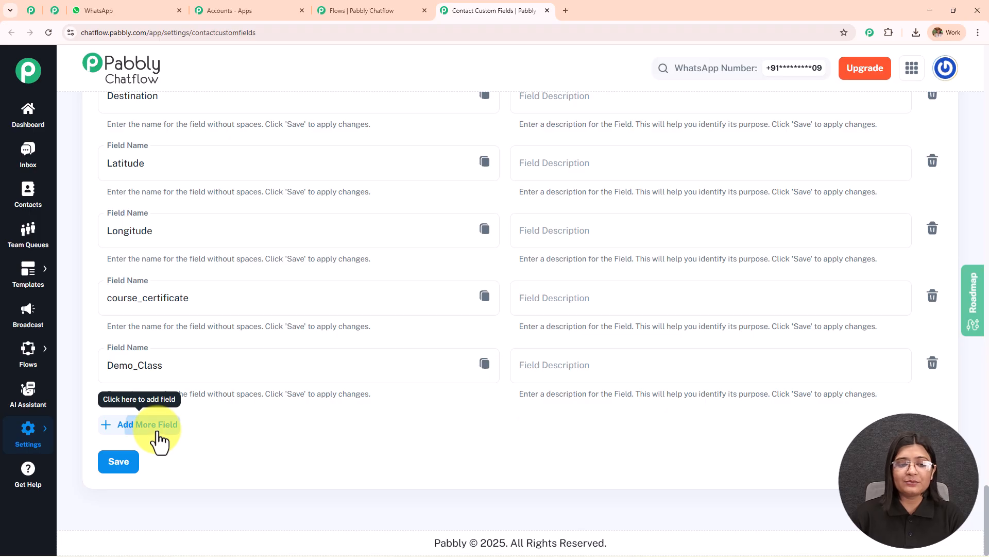
left_click(154, 424)
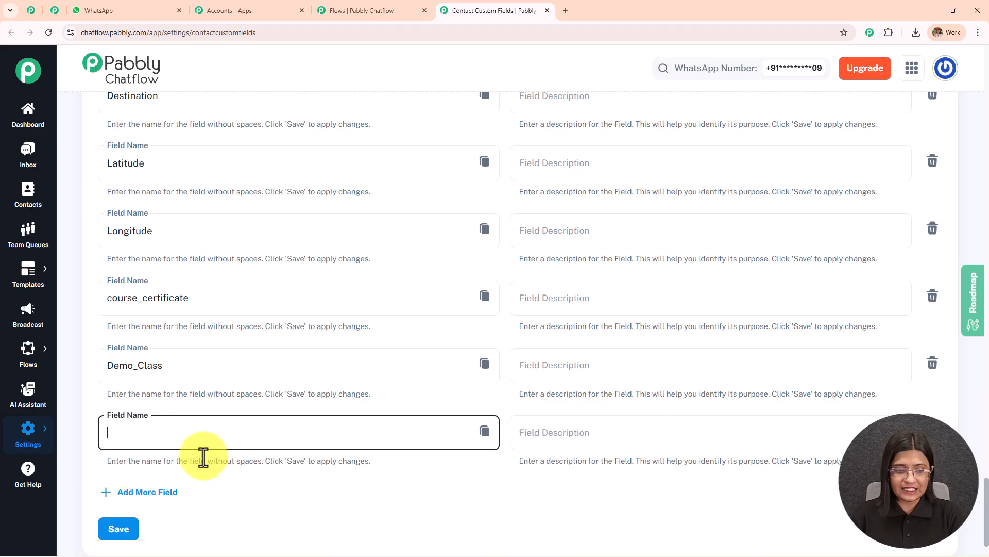
left_click(932, 431)
left_click(534, 338)
- Look through the list of existing contact custom fields for ones that suit the appointment replies
scroll(255, 326, "up", 8)
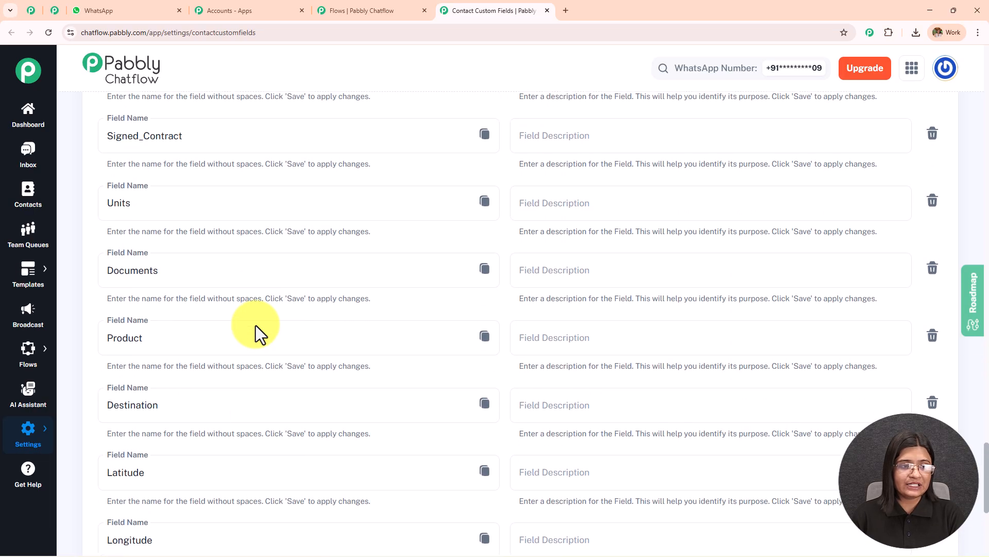
scroll(255, 326, "up", 8)
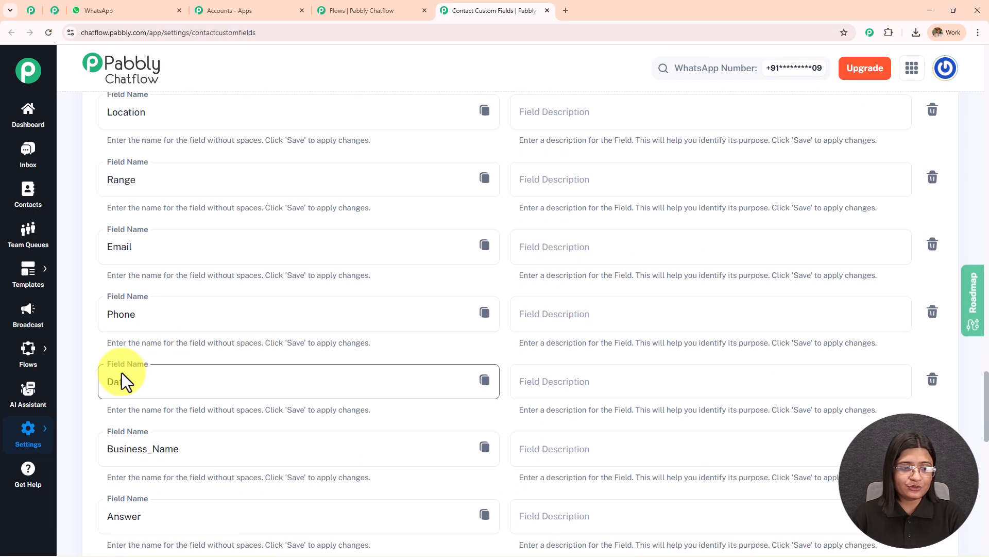
scroll(214, 351, "up", 10)
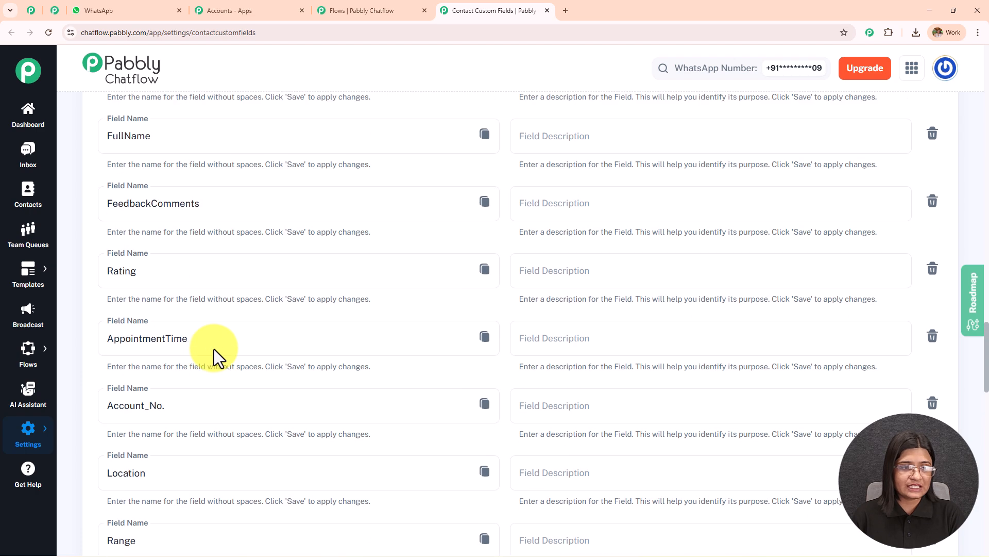
scroll(215, 349, "up", 1)
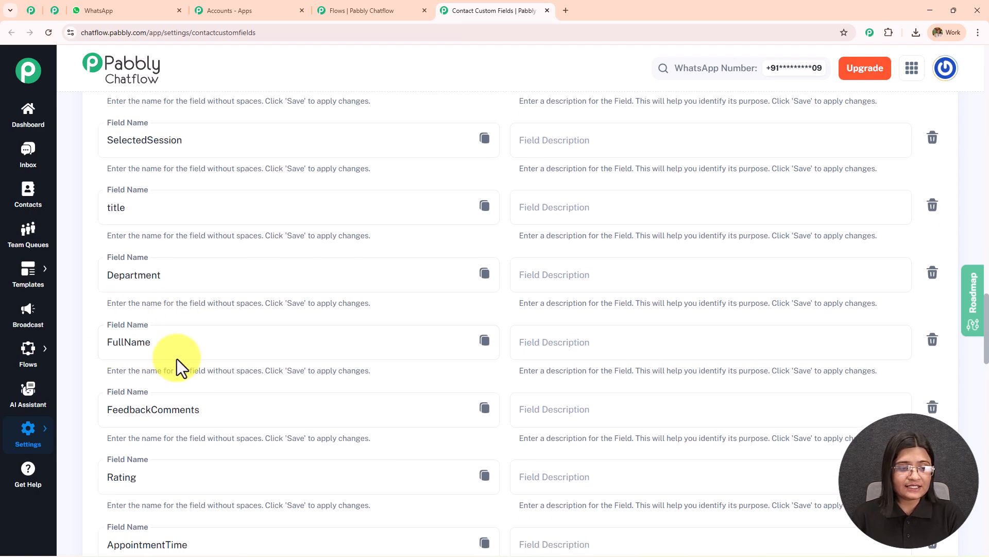
scroll(176, 371, "up", 1)
scroll(183, 323, "up", 11)
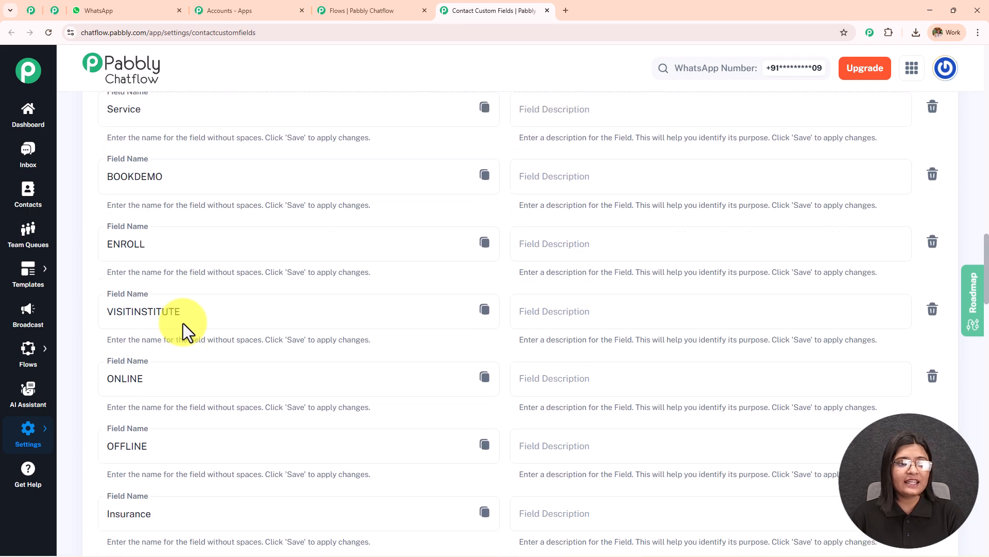
scroll(184, 323, "up", 5)
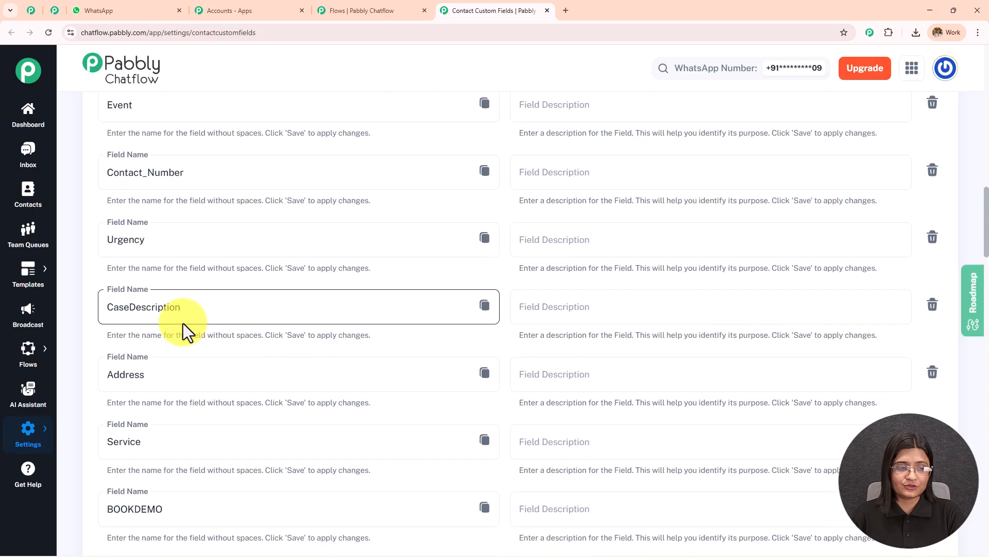
scroll(184, 325, "down", 20)
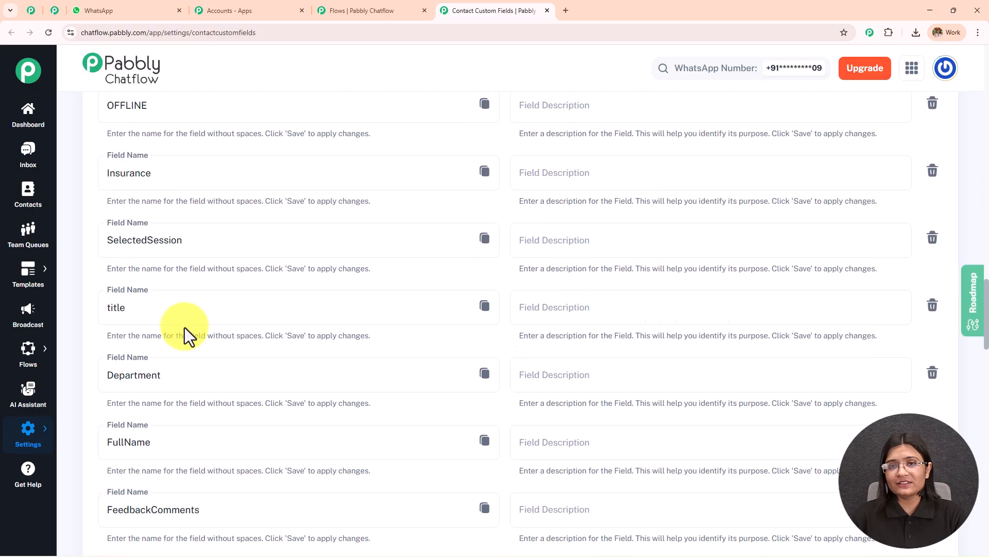
scroll(185, 333, "down", 20)
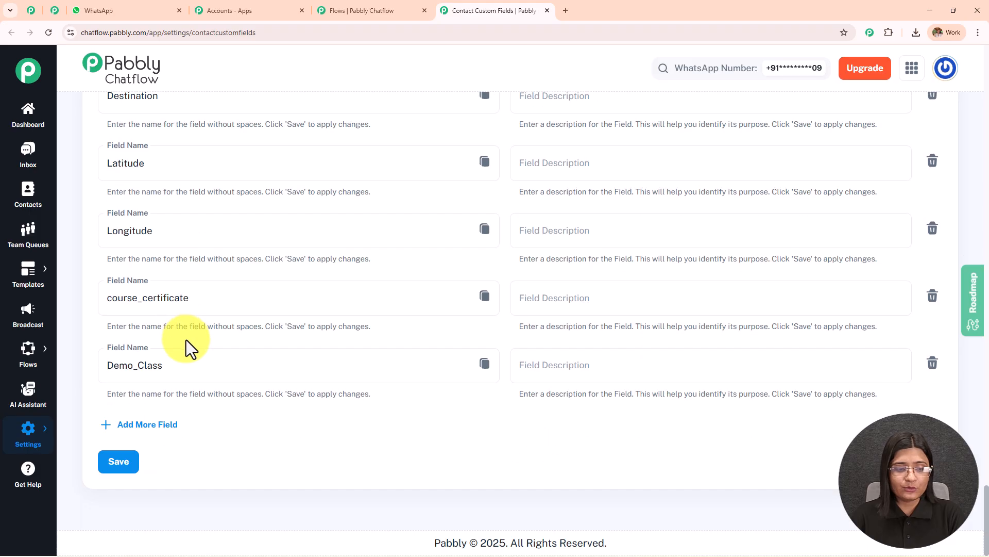
scroll(187, 340, "up", 12)
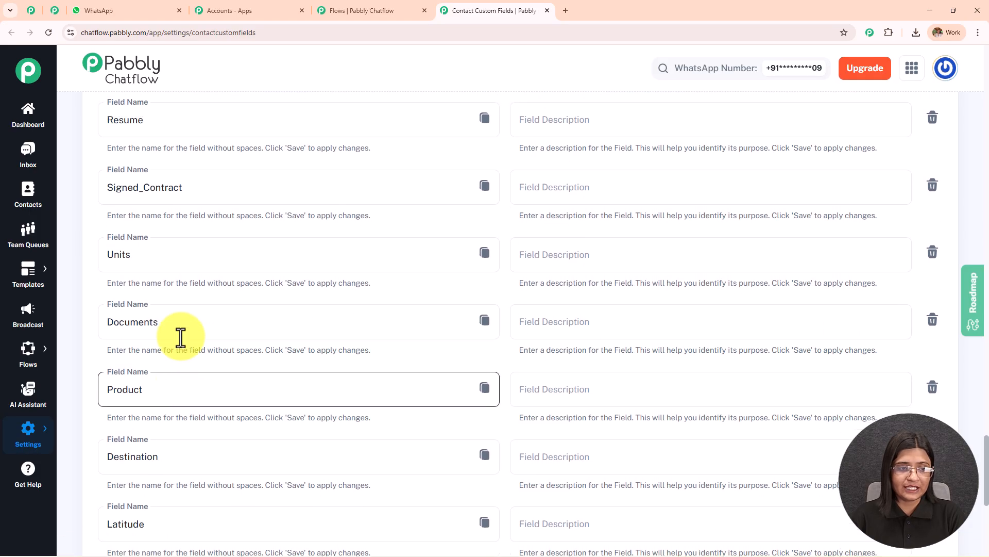
scroll(180, 336, "up", 5)
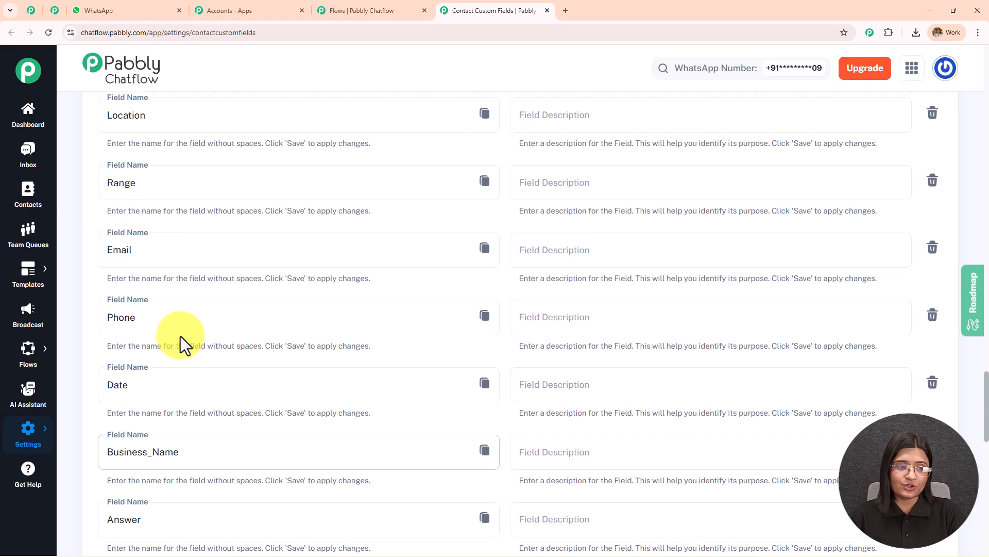
scroll(181, 336, "up", 5)
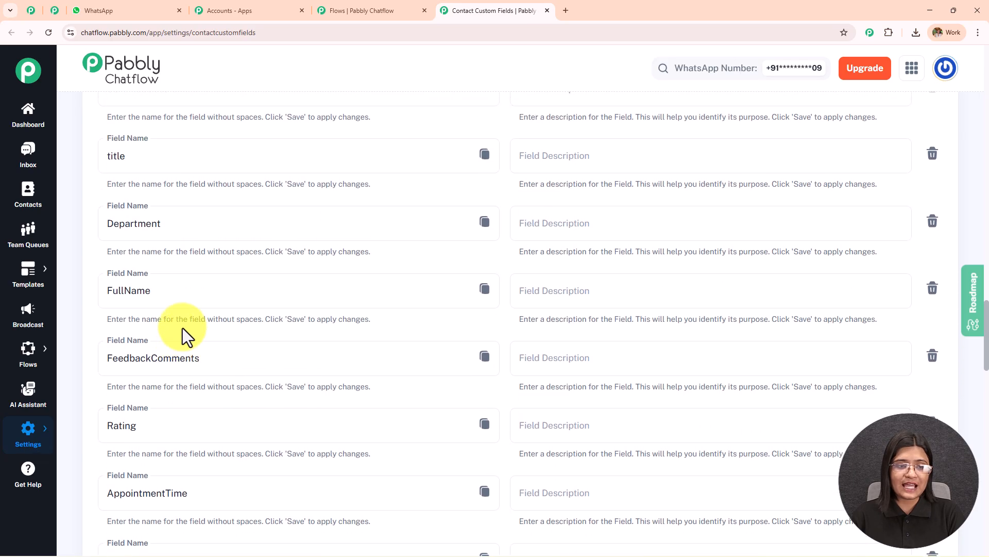
- Try inserting the copied FullName custom field after the calendar emoji in the date question's message
left_click(484, 290)
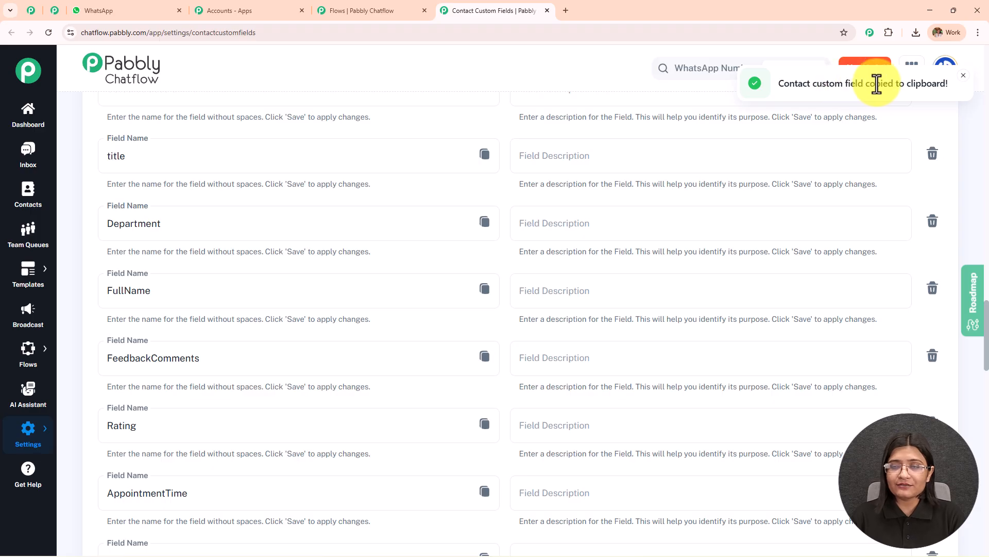
left_click(348, 16)
left_click(532, 250)
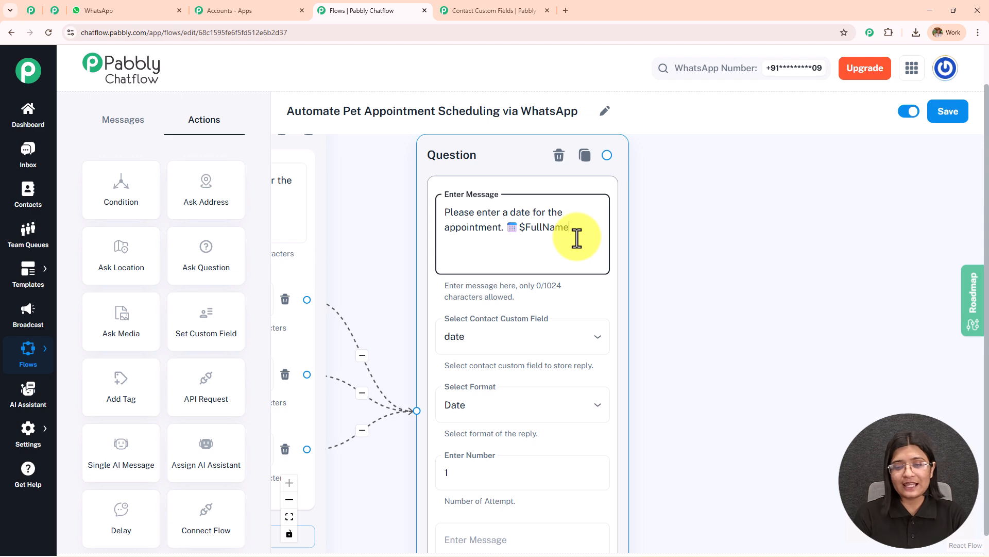
- Review the pet age and name replies in the WhatsApp chat, then return to the contact custom fields list
left_click(497, 12)
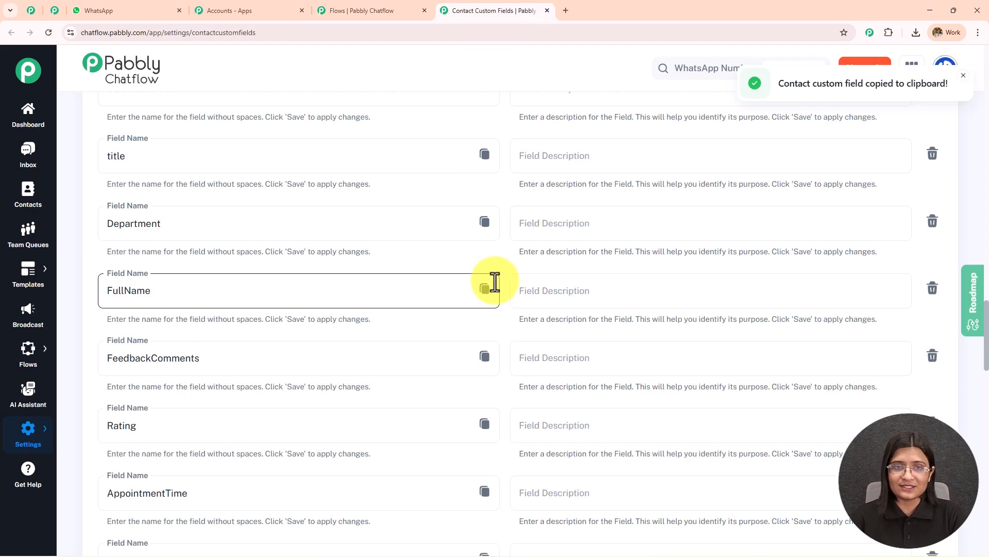
left_click(175, 9)
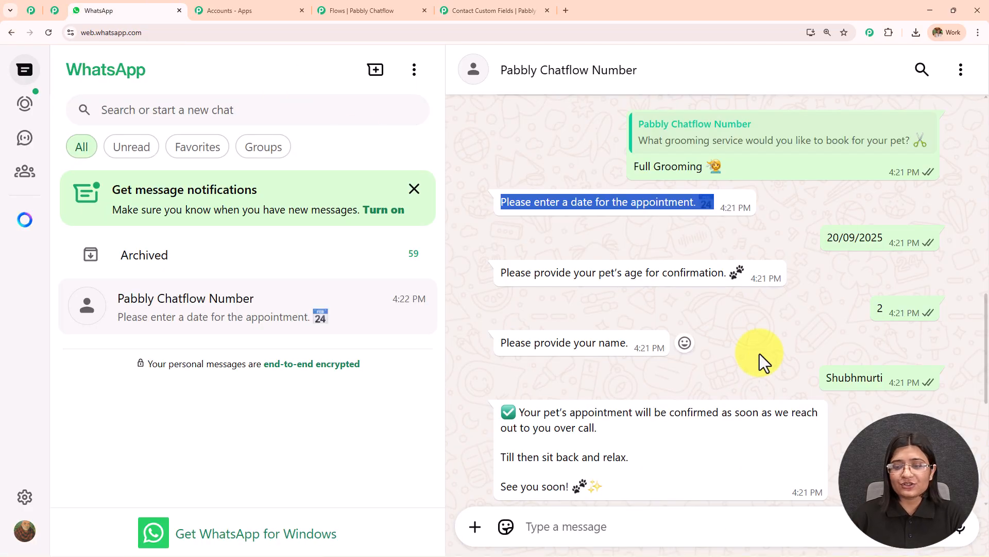
scroll(759, 353, "down", 2)
scroll(759, 353, "up", 2)
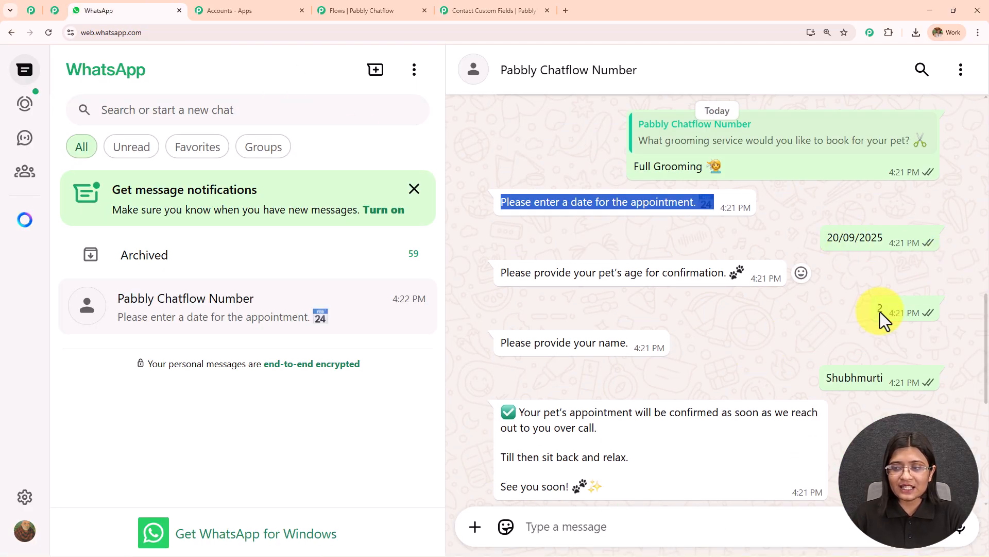
left_click_drag(877, 308, 897, 312)
left_click_drag(825, 378, 883, 378)
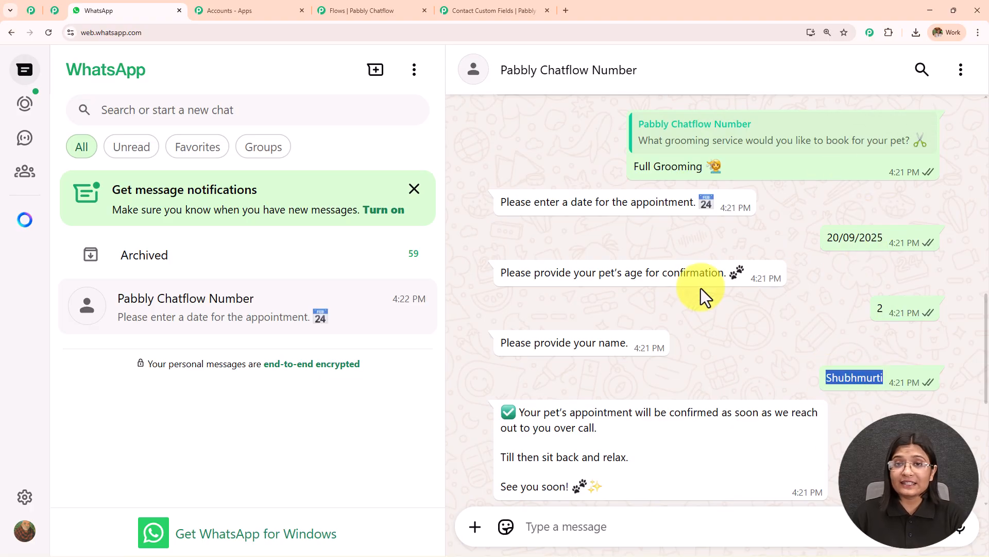
left_click(454, 7)
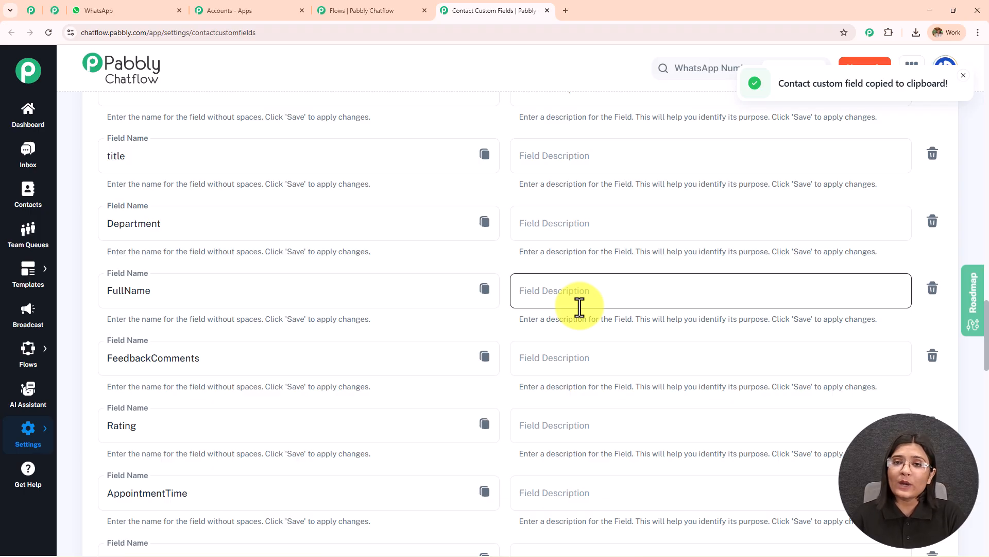
- Examine the completed flow's grooming branch, from the pet type and grooming service messages through the date, age and name questions
left_click(395, 11)
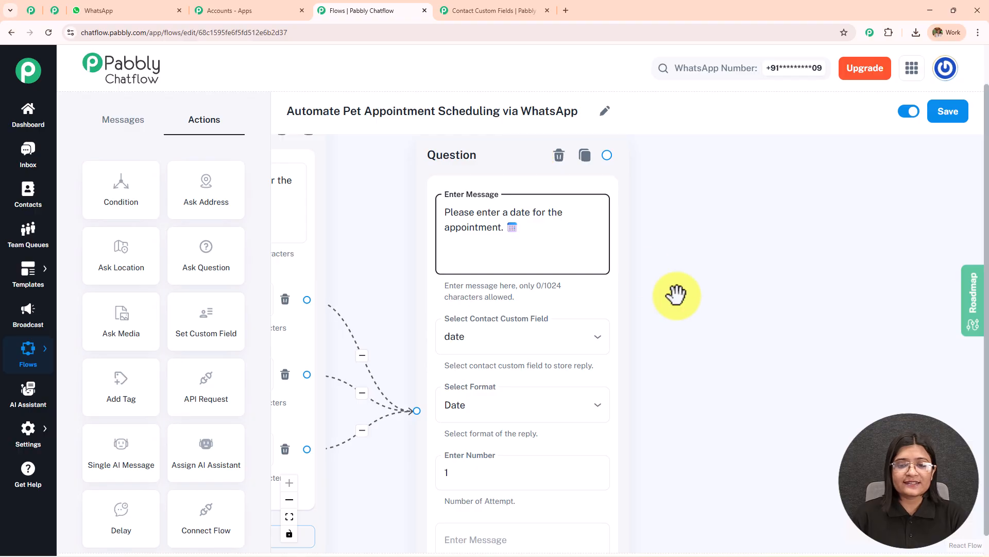
scroll(707, 283, "down", 3)
left_click_drag(758, 292, 978, 289)
left_click(652, 273)
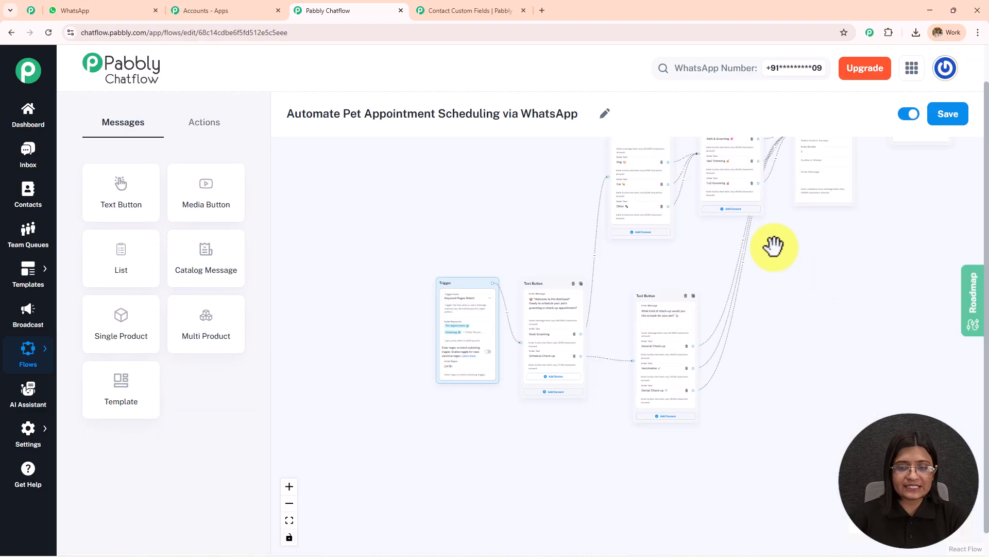
scroll(774, 246, "up", 5)
left_click_drag(637, 264, 551, 448)
left_click(475, 342)
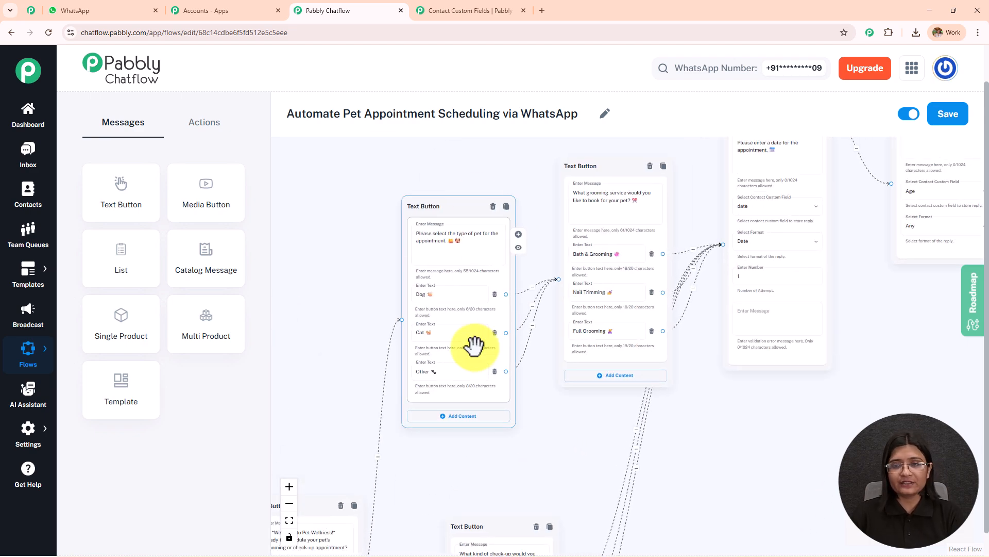
left_click(666, 199)
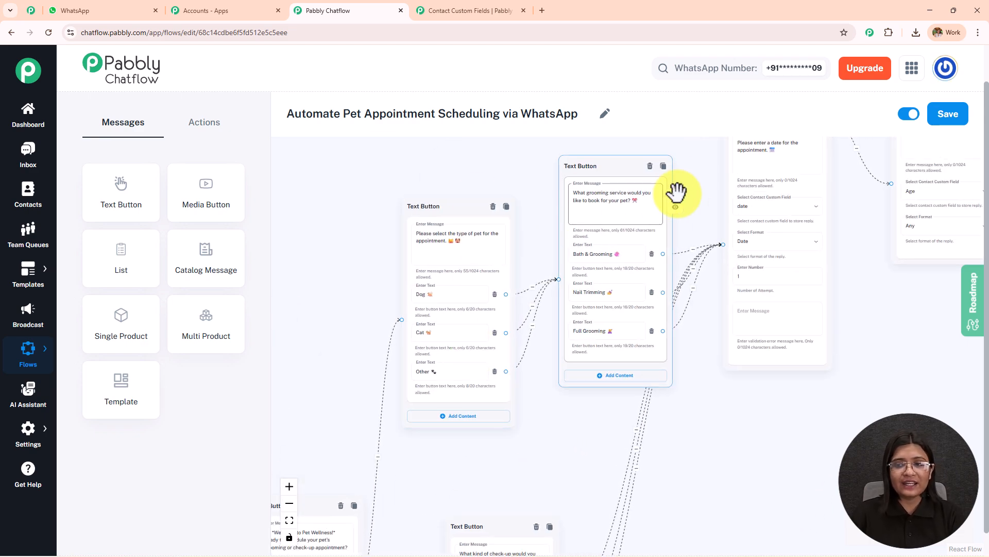
scroll(612, 214, "down", 2)
scroll(613, 227, "up", 4)
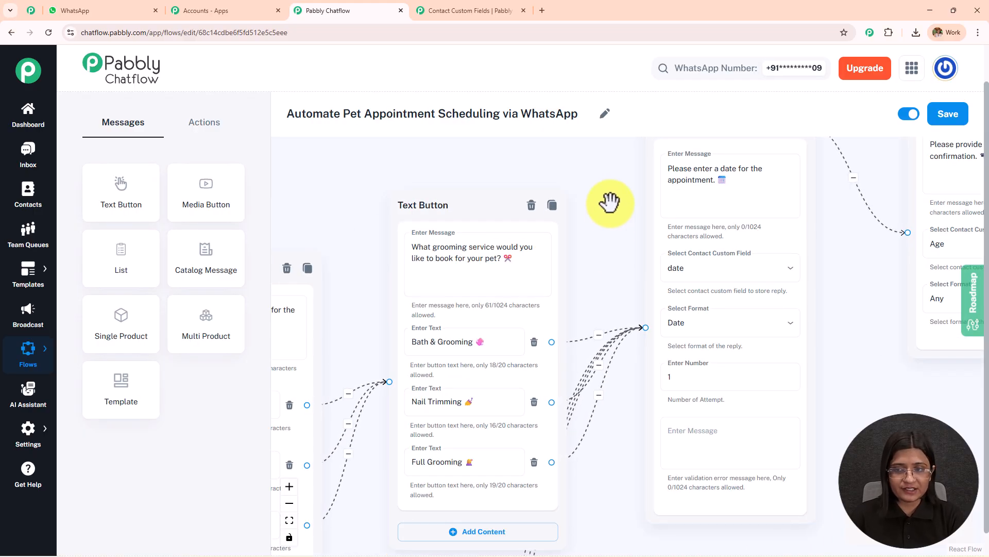
left_click_drag(610, 205, 479, 294)
left_click_drag(715, 336, 453, 332)
left_click_drag(708, 308, 458, 279)
left_click_drag(747, 278, 427, 302)
- Add the custom field $FullName after "reach out to you over call" in the appointment confirmation message
left_click(746, 244)
scroll(744, 236, "down", 2)
scroll(745, 242, "up", 2)
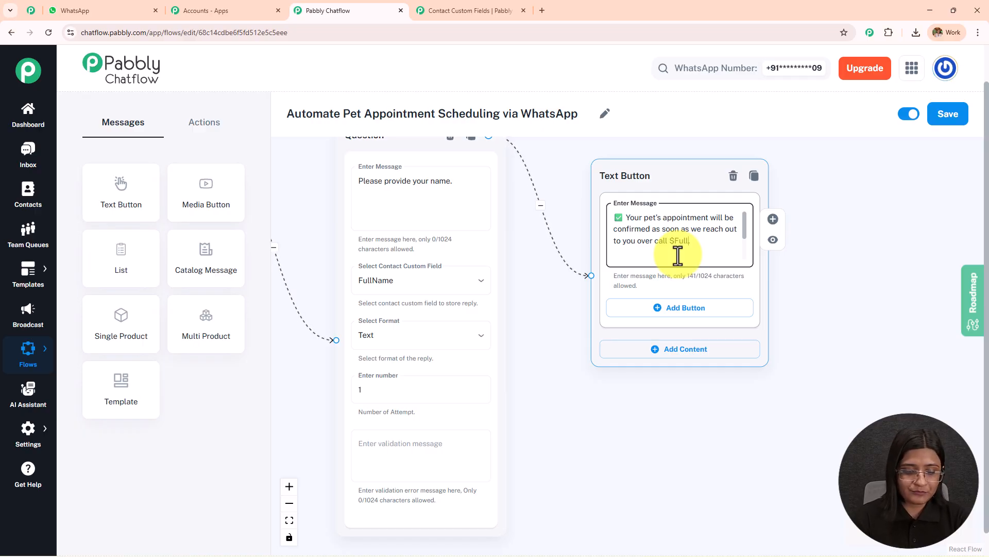
type("Name.")
scroll(721, 247, "down", 3)
left_click(689, 395)
- Examine the check-up branch of the flow, from the Schedule Check-up button to the check-up type message and its three buttons
scroll(642, 416, "down", 4)
left_click_drag(573, 474, 891, 187)
scroll(576, 354, "up", 3)
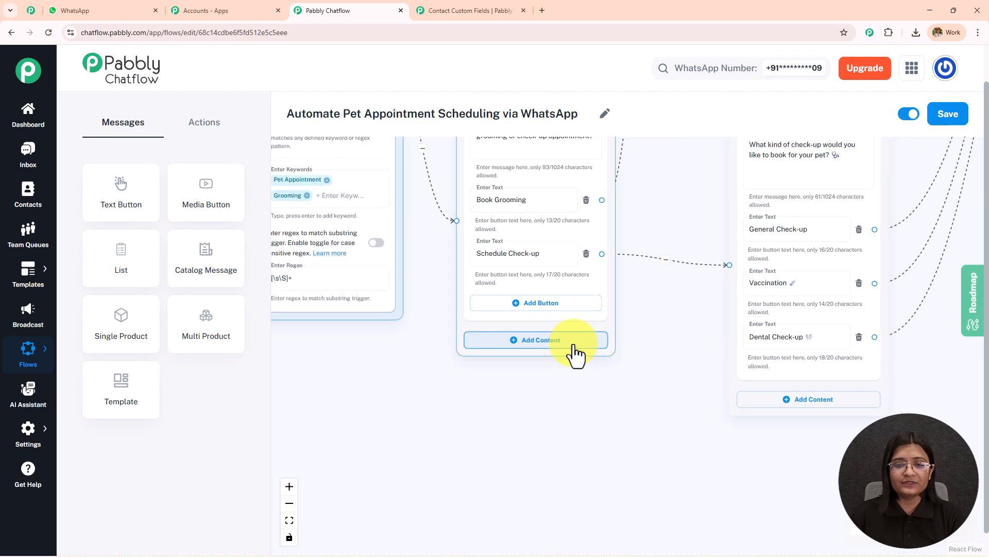
left_click_drag(681, 286, 435, 400)
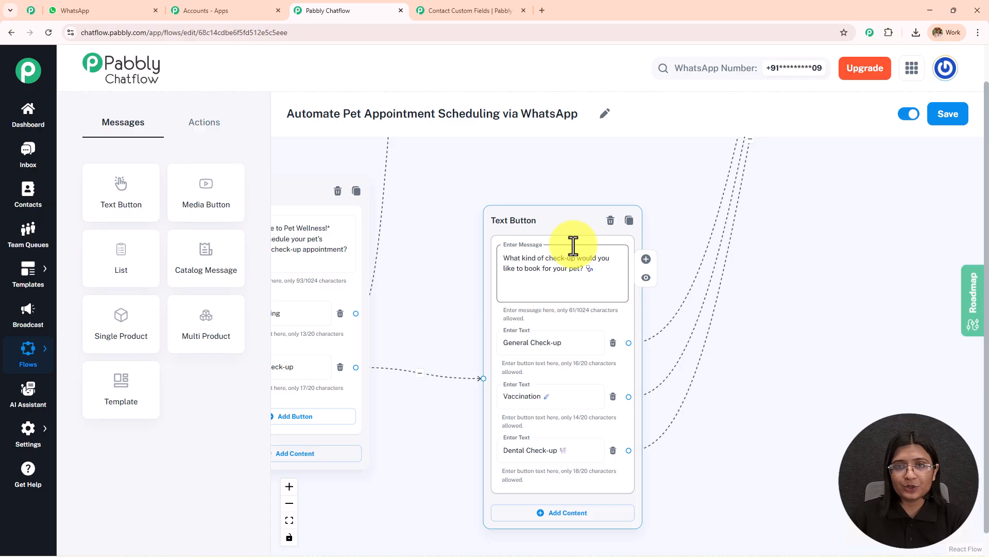
- Examine how the three check-up type buttons connect to the appointment date question shared with the grooming branch
left_click_drag(805, 249, 725, 308)
left_click_drag(542, 378, 466, 426)
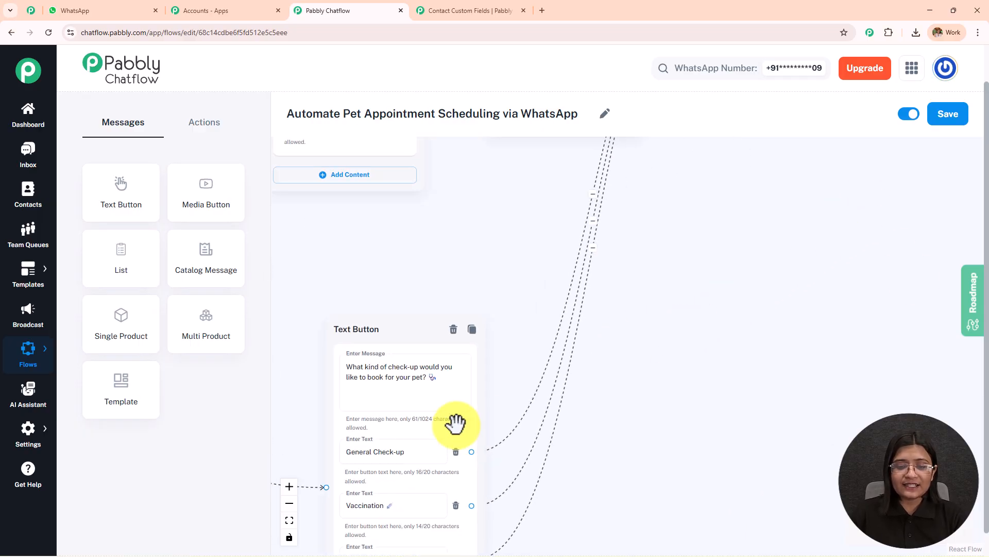
left_click_drag(694, 303, 623, 484)
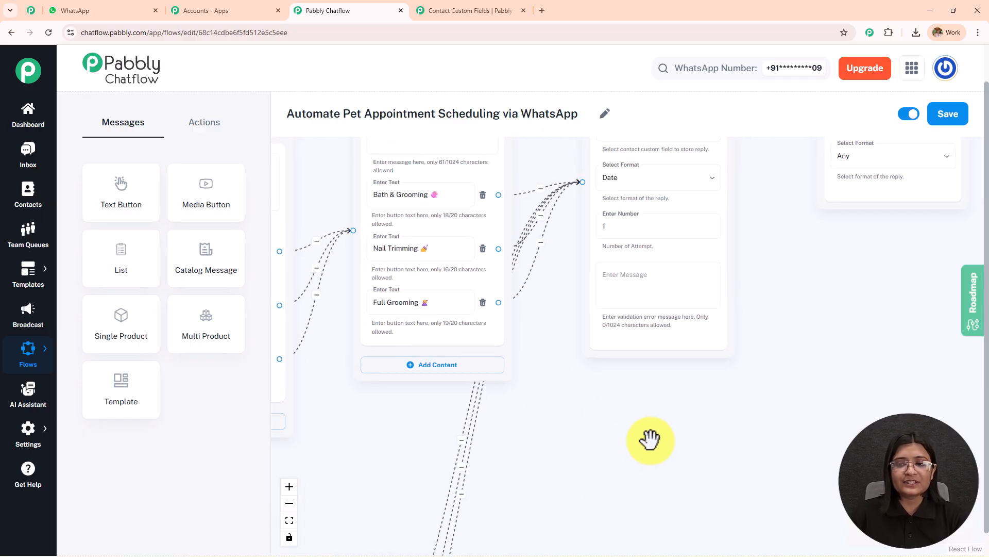
mouse_move(871, 284)
left_mouse_down()
mouse_move(641, 459)
mouse_move(568, 481)
mouse_move(862, 268)
left_mouse_up()
scroll(816, 407, "down", 3)
left_click_drag(816, 407, 762, 375)
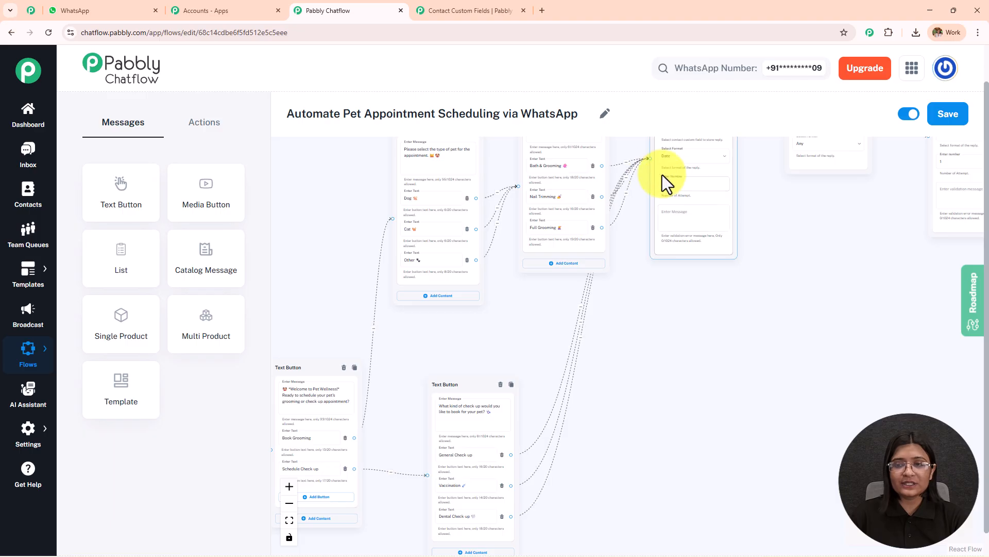
left_click_drag(773, 206, 875, 249)
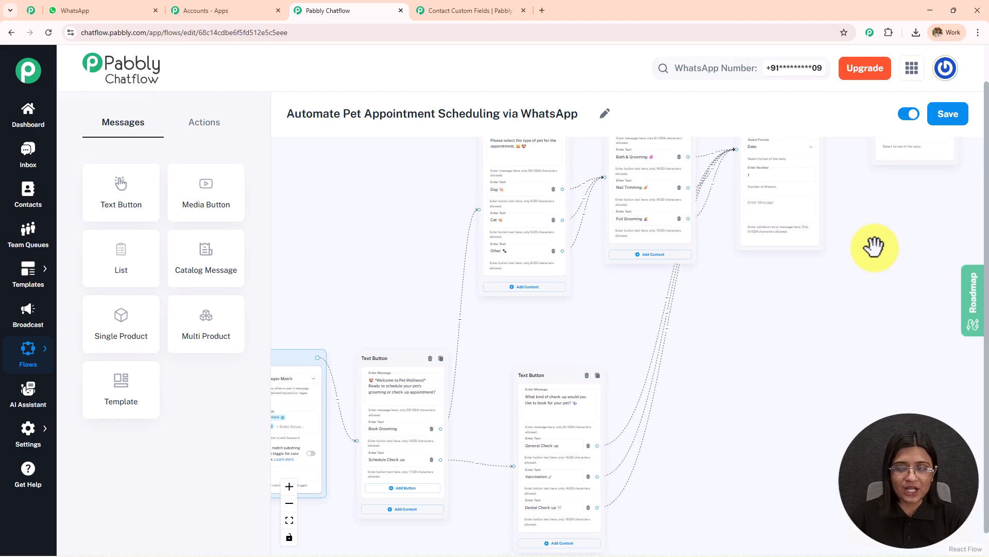
- Save the pet appointment flow with its status set to active
left_click(908, 116)
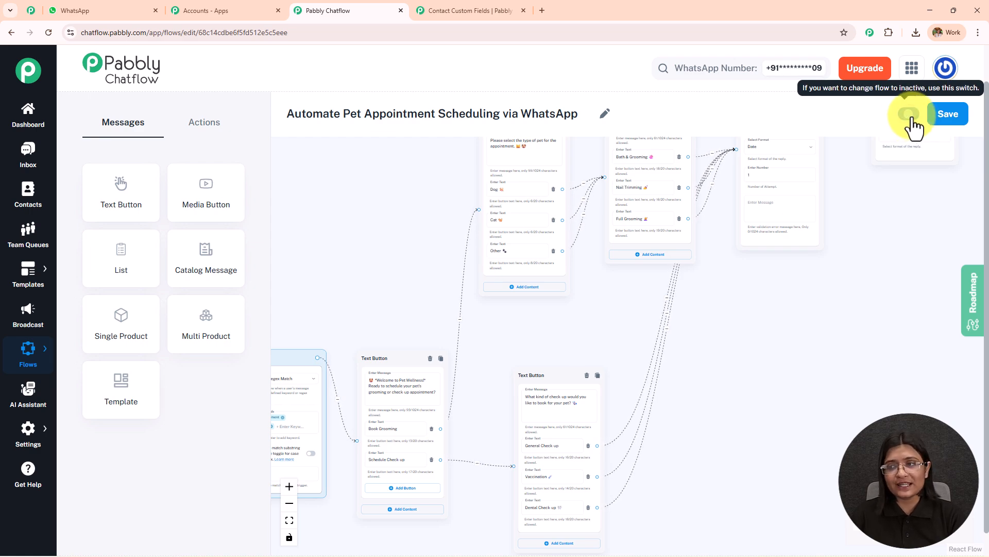
left_click(961, 127)
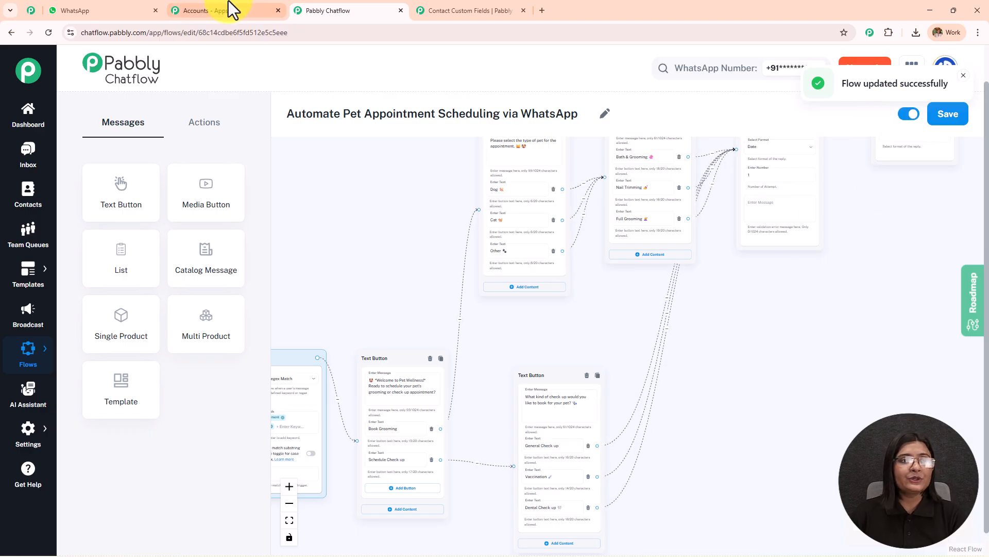
- Switch to WhatsApp and send "Hey, I want to book appointment for my pet" to the Pabbly Chatflow Number chat
left_click(109, 9)
left_click(576, 520)
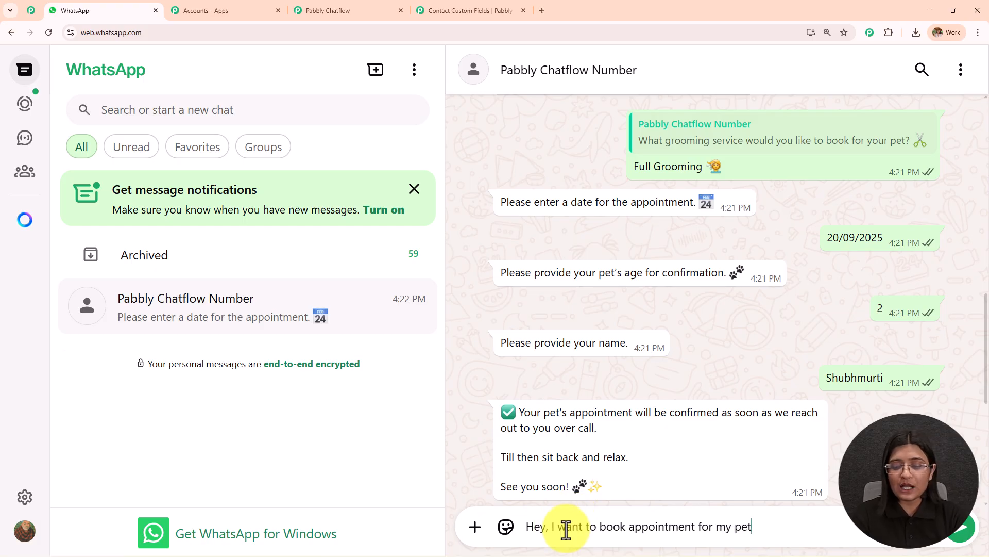
key("Return")
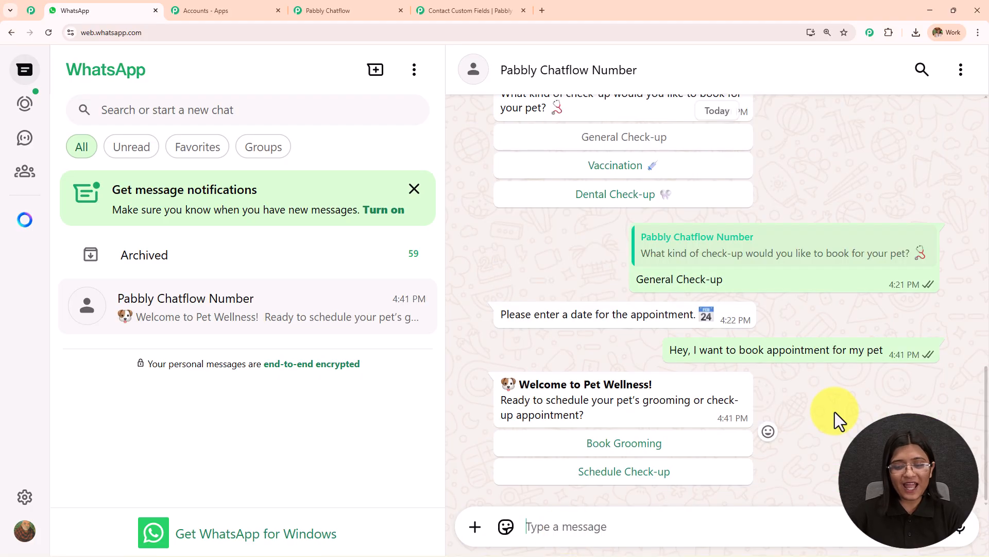
left_click_drag(516, 386, 674, 384)
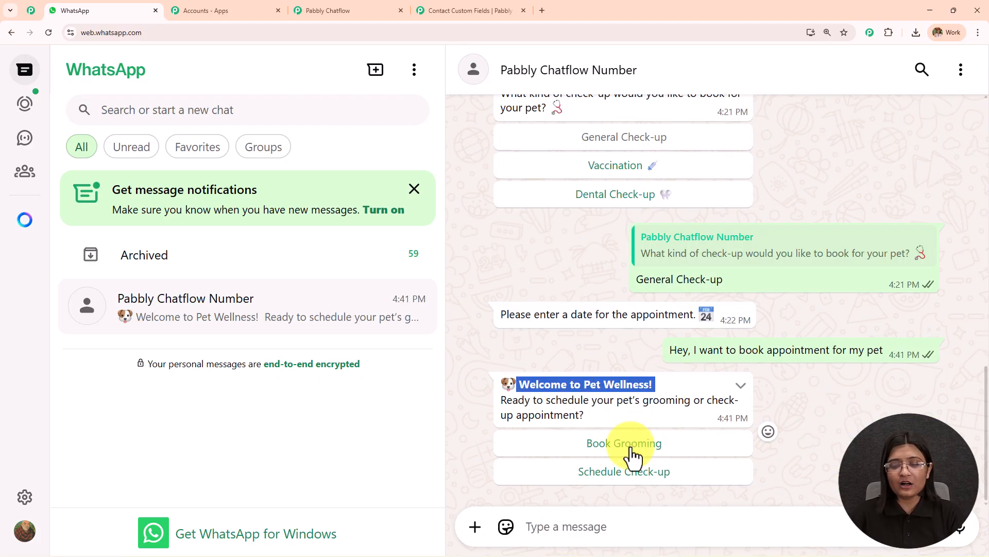
- Answer the chatbot's prompts with Book Grooming, Cat as the pet type and Nail Trimming as the grooming service
left_click(631, 445)
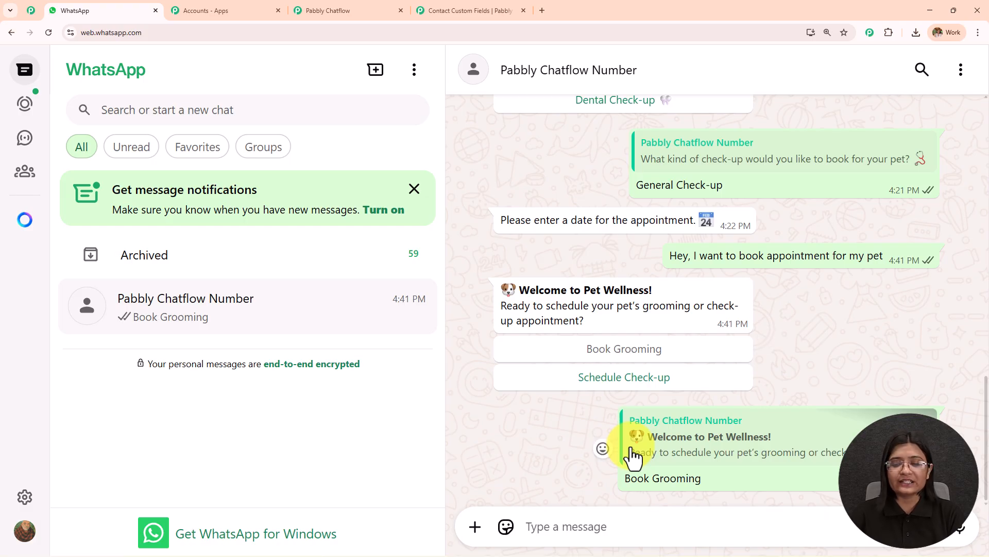
left_click(632, 453)
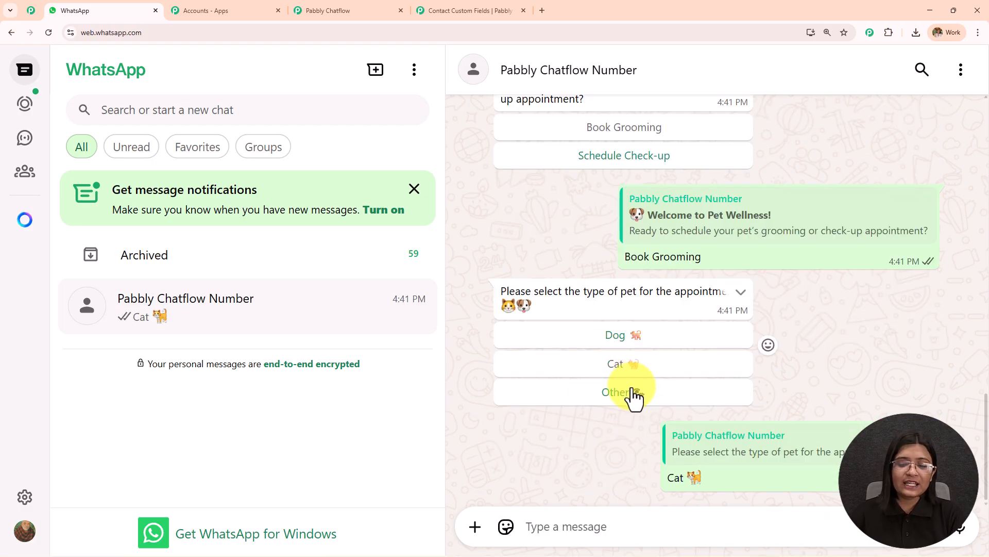
left_click(612, 442)
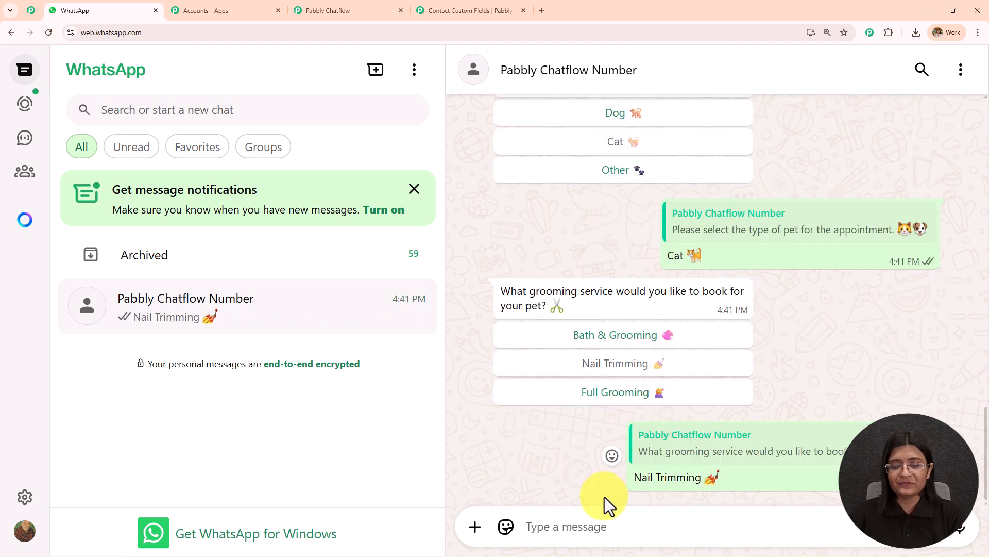
- Reply with 02/10/2025 as the appointment date and 3 as the pet's age
left_click(599, 526)
type("02/10/2025")
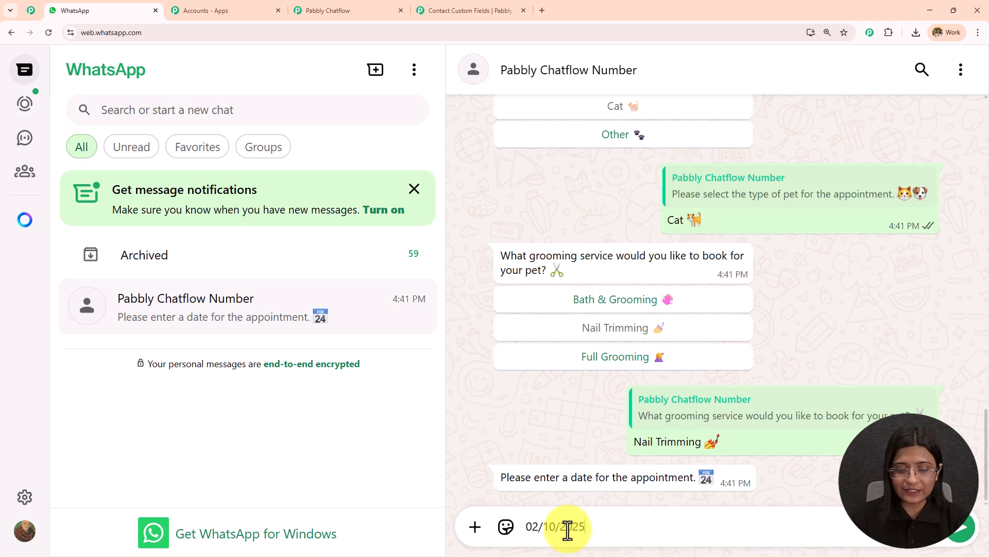
key("Return")
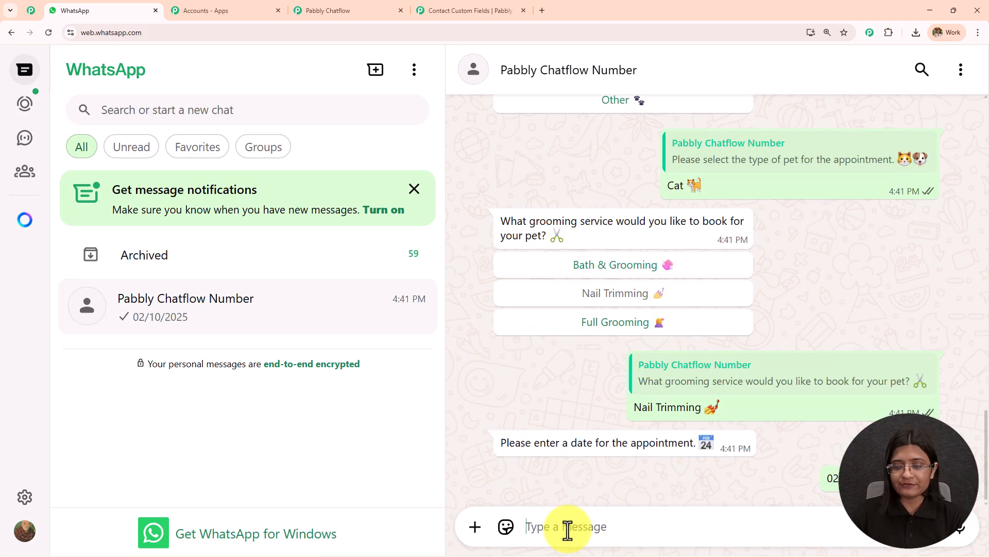
left_click(589, 528)
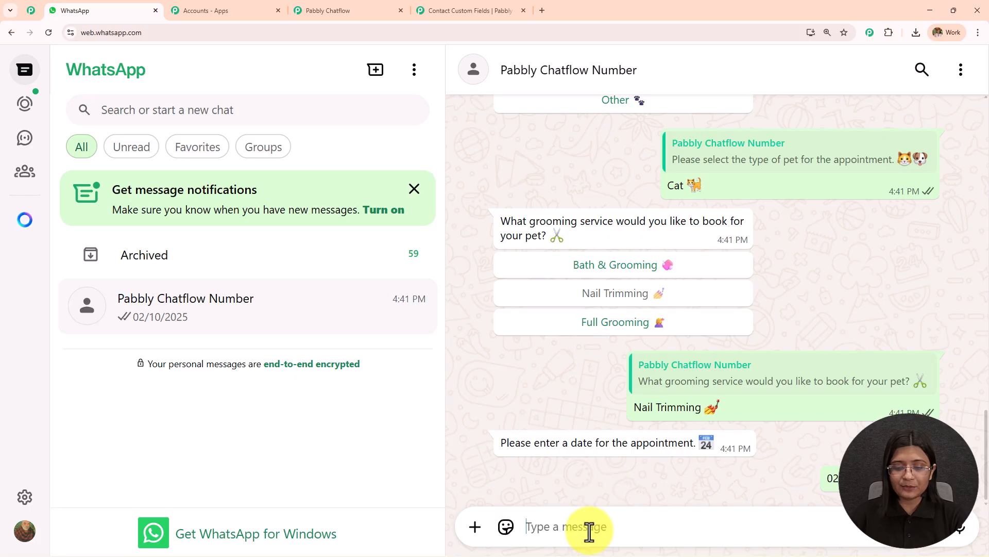
type("3")
key("Return")
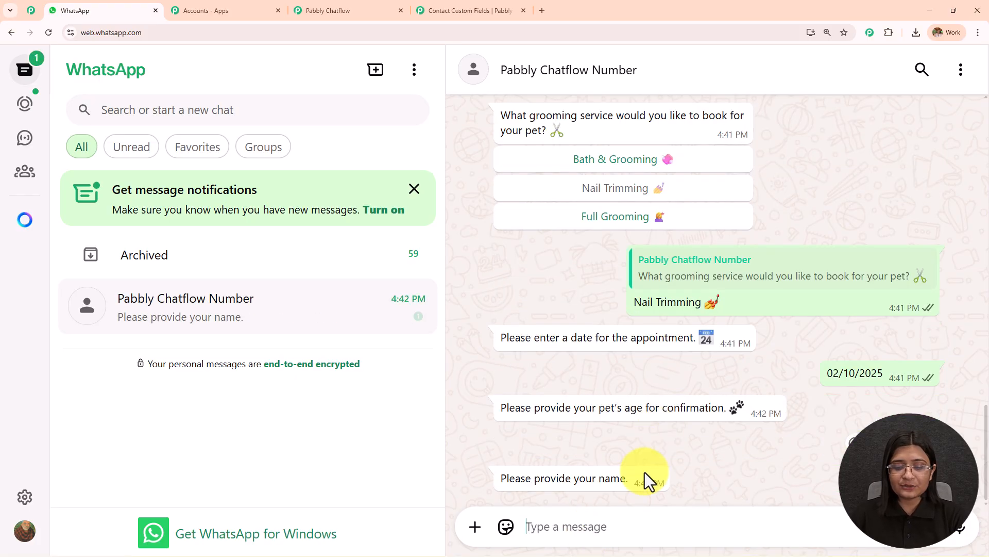
- Answer the chatbot's name question with the customer's name
type("S")
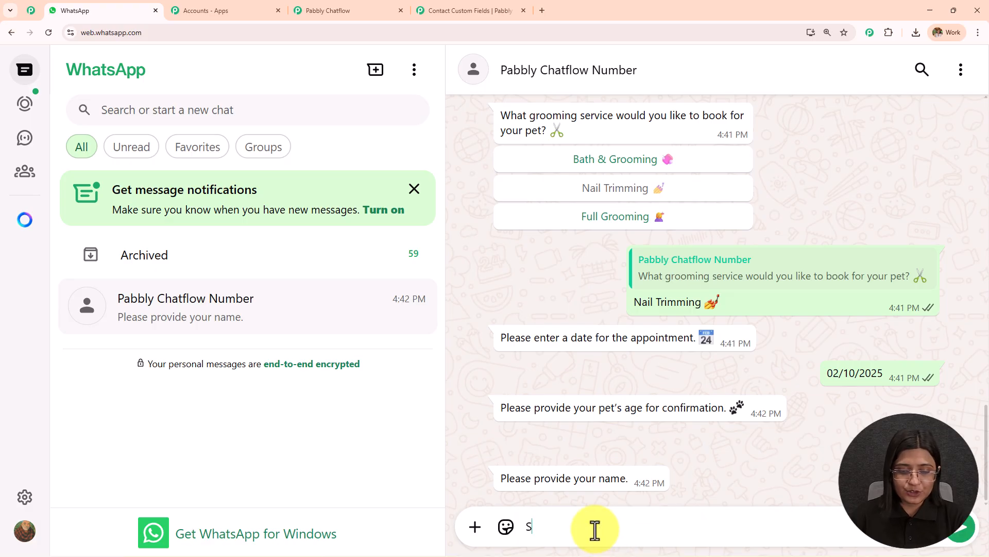
type("hubhi")
key("Return")
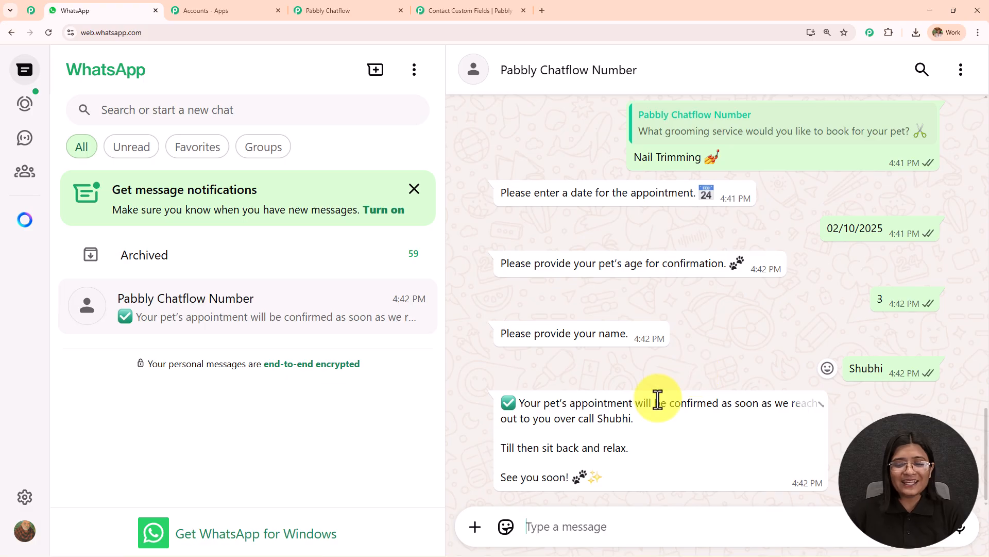
- Review the appointment confirmation message for the inserted customer name, and look back through the earlier chat replies
left_click_drag(518, 402, 668, 473)
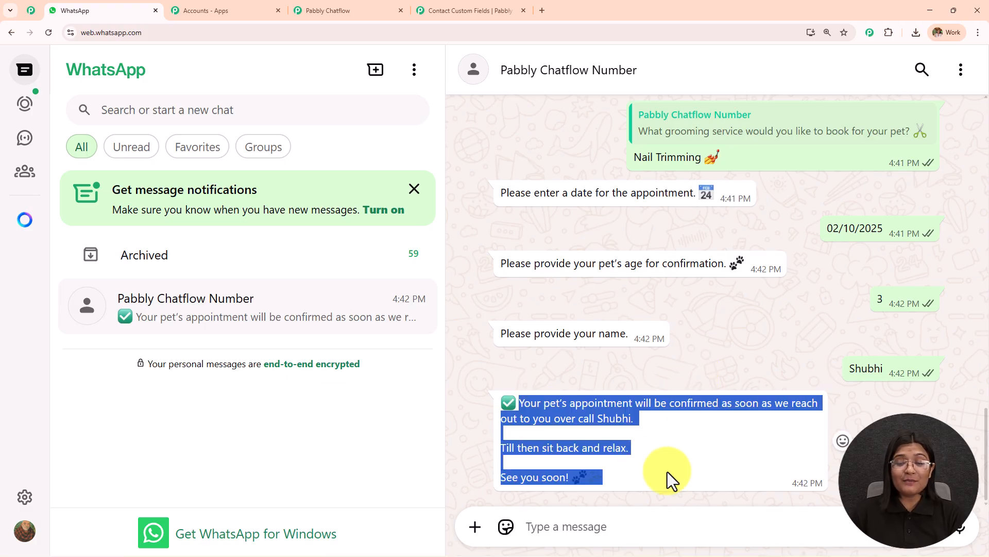
left_click(671, 451)
left_click_drag(519, 407, 815, 426)
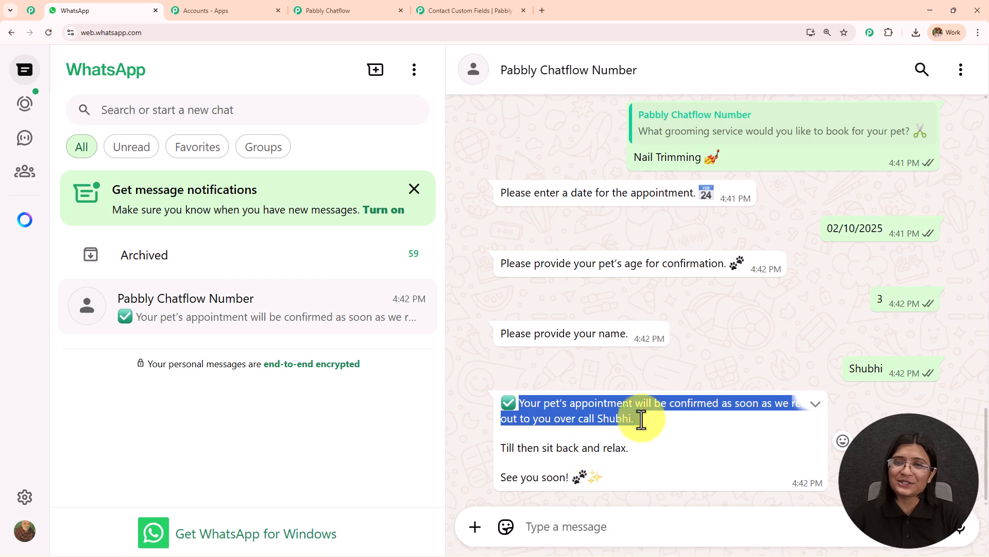
left_click(740, 335)
scroll(729, 320, "up", 20)
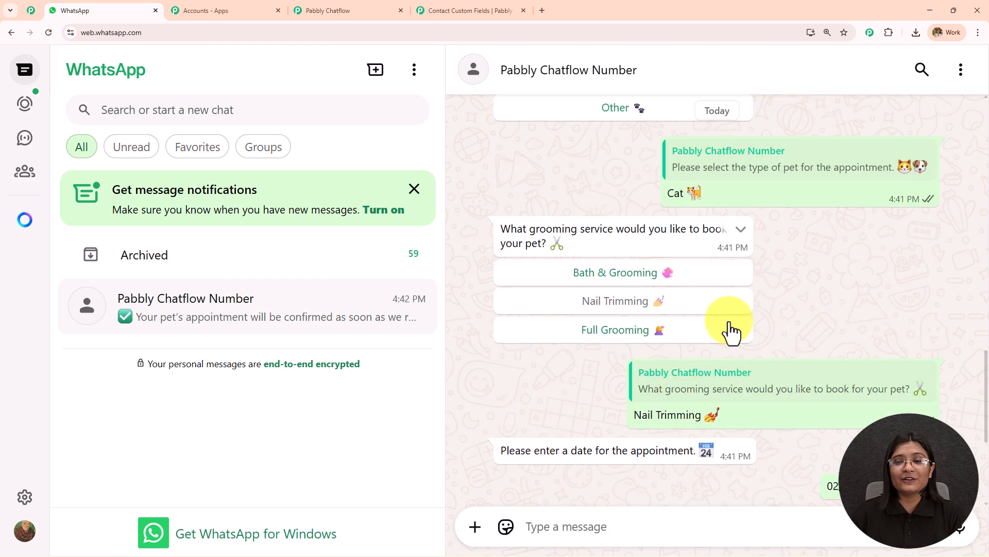
scroll(725, 313, "up", 7)
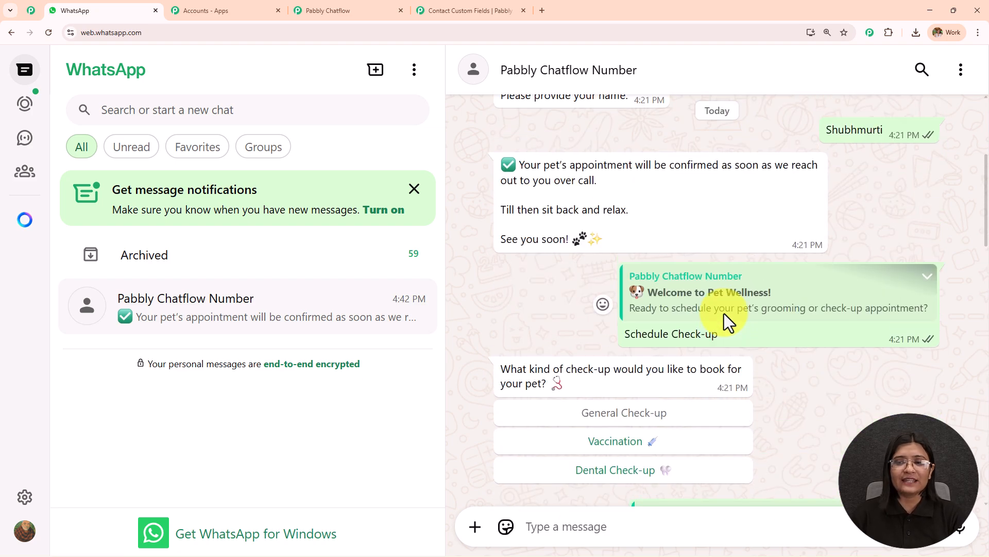
scroll(723, 312, "down", 11)
scroll(723, 313, "down", 10)
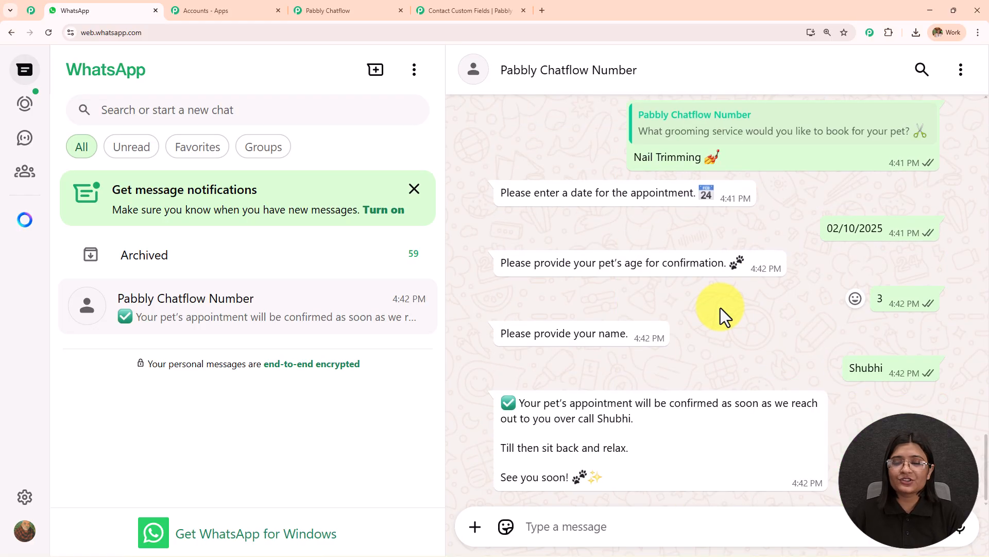
- Return to Pabbly Chatflow and examine the flow from the pet type message through to the name question and confirmation message
left_click(326, 5)
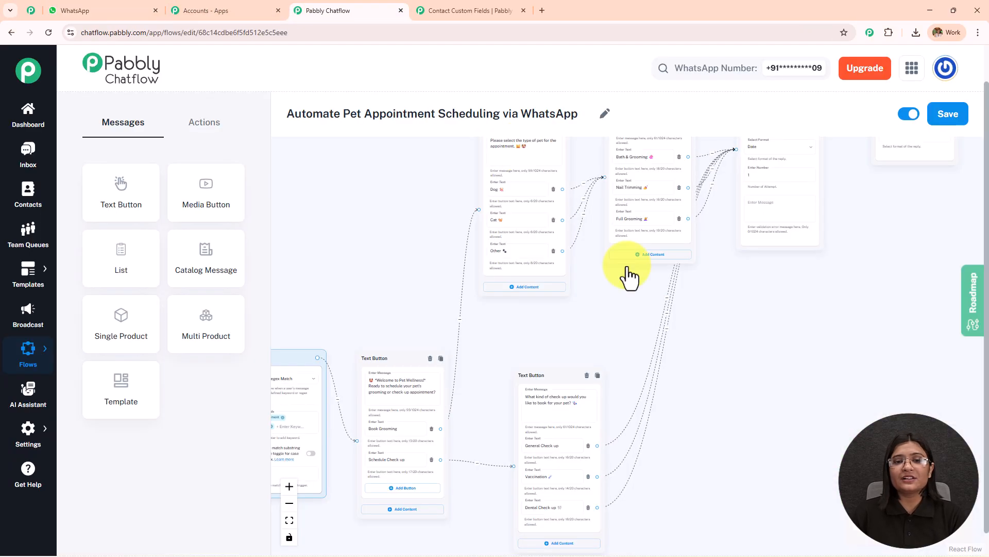
left_click_drag(684, 380, 833, 321)
scroll(830, 349, "up", 4)
left_click_drag(877, 227, 786, 470)
left_click_drag(841, 384, 521, 490)
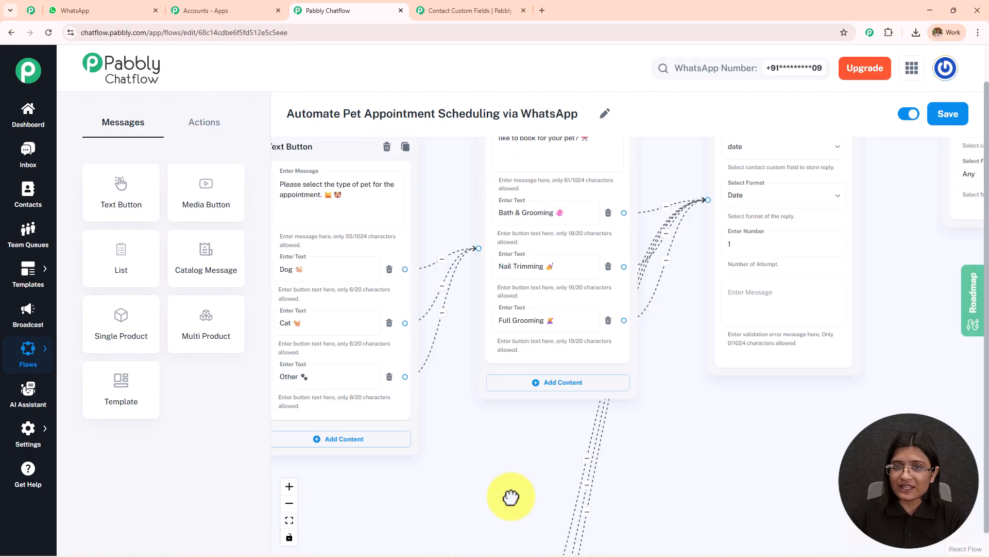
left_click_drag(762, 358, 561, 499)
left_click_drag(716, 417, 426, 455)
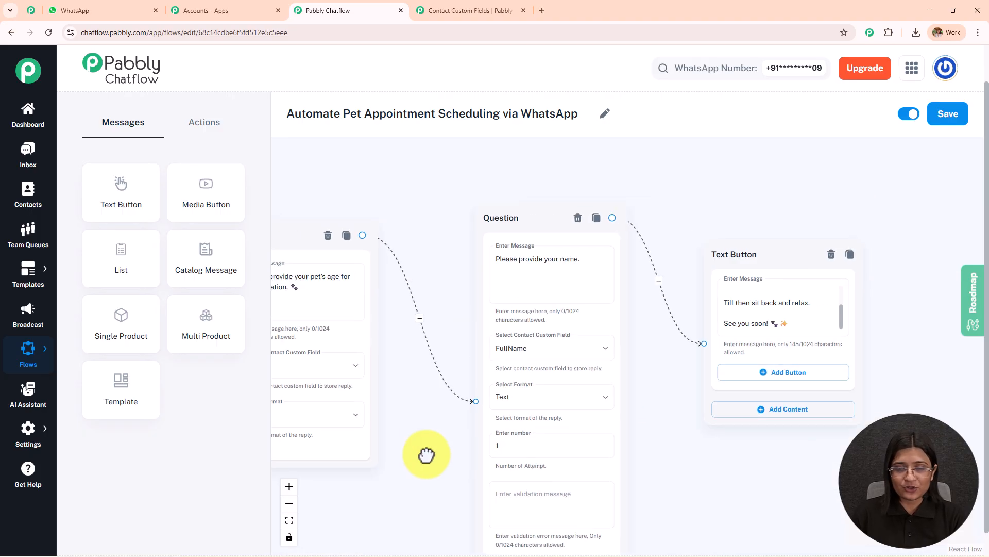
left_click_drag(676, 447, 522, 417)
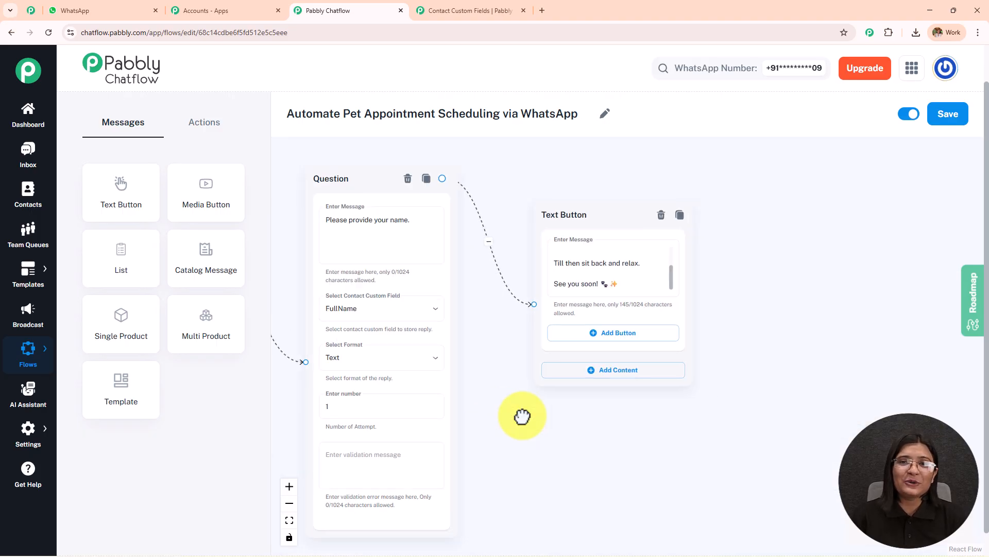